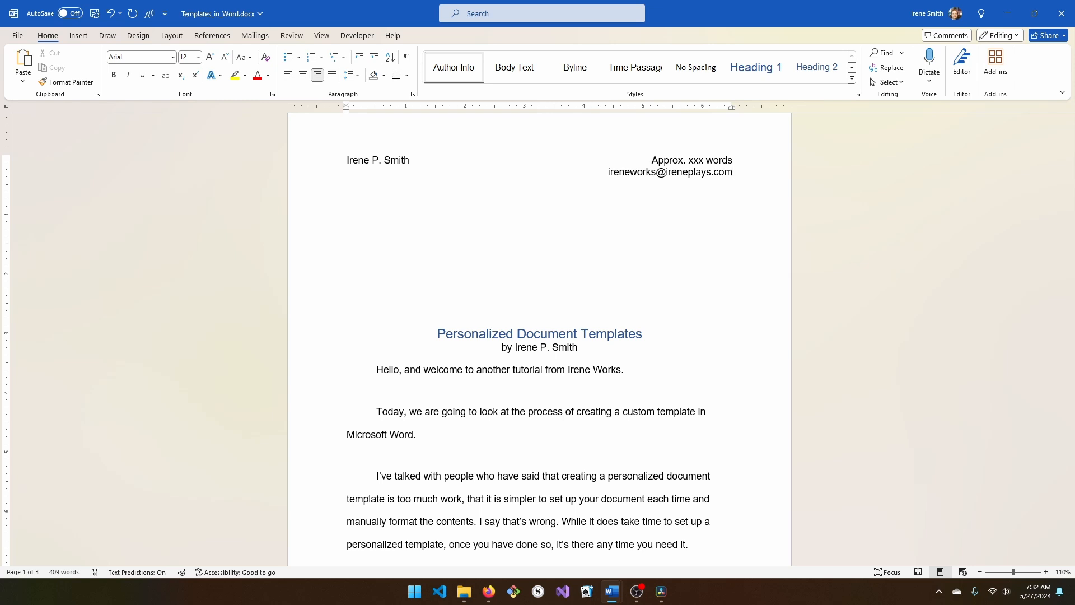
- Scroll through the tutorial document, switching windows once, until the template gallery is reached
scroll(539, 339, down, 4)
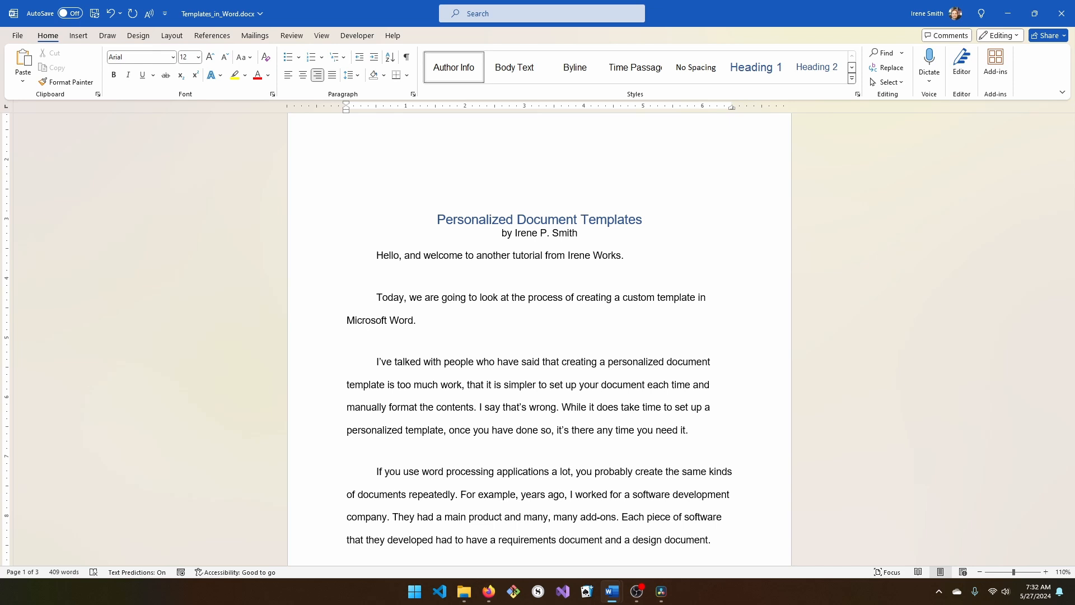
scroll(707, 396, down, 2)
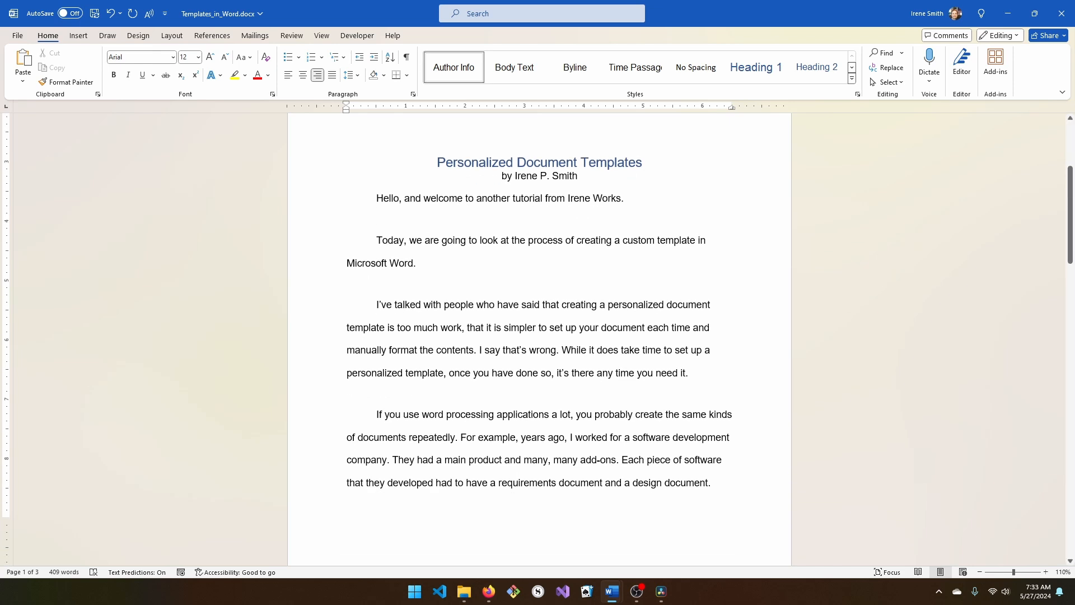
scroll(540, 339, down, 3)
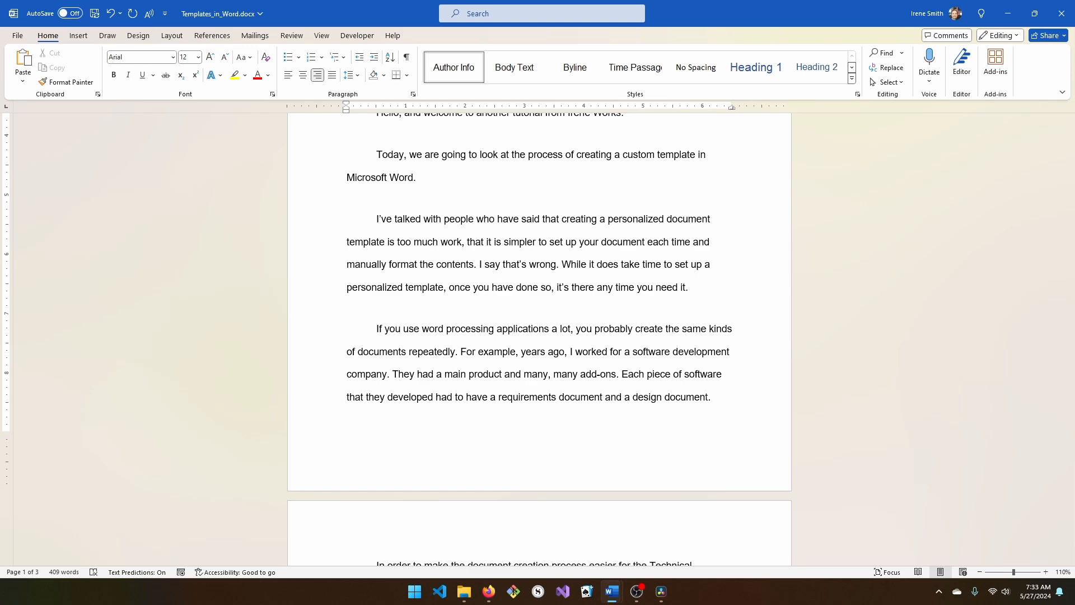
scroll(540, 336, down, 5)
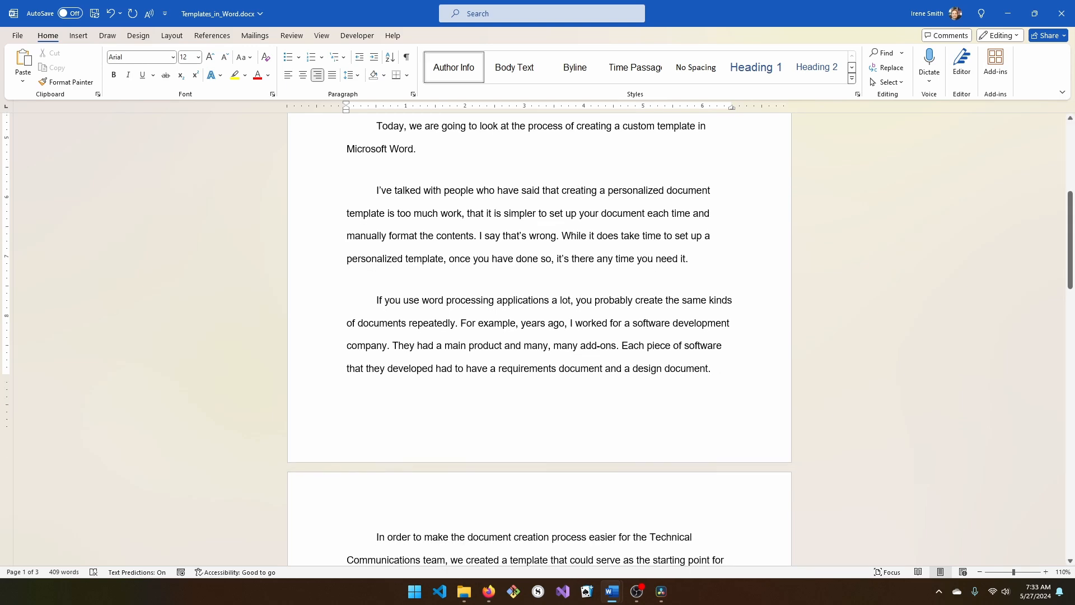
scroll(539, 336, down, 8)
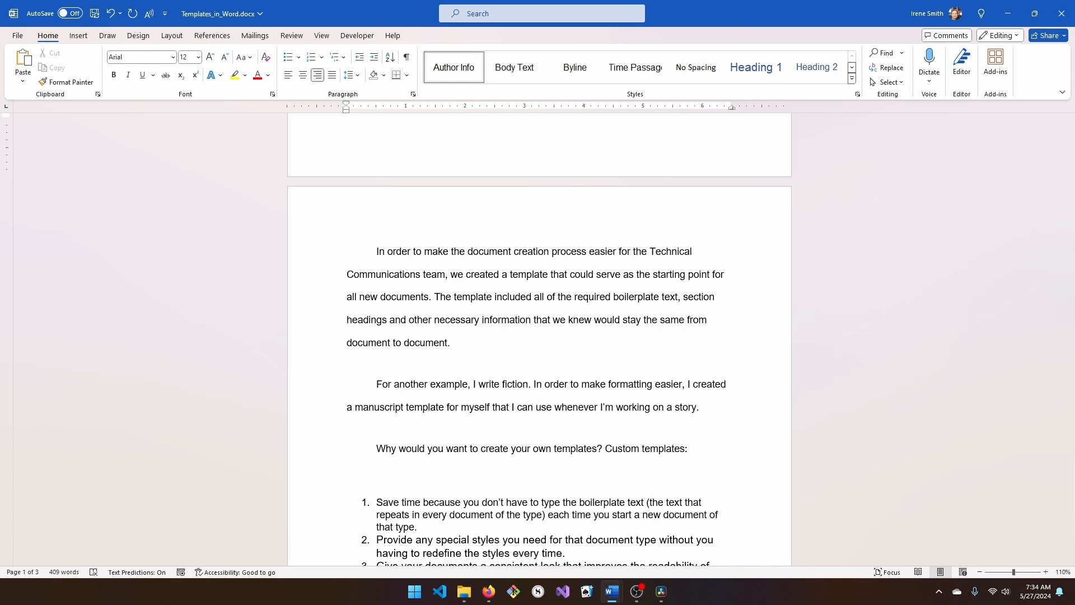
key(alt+Tab)
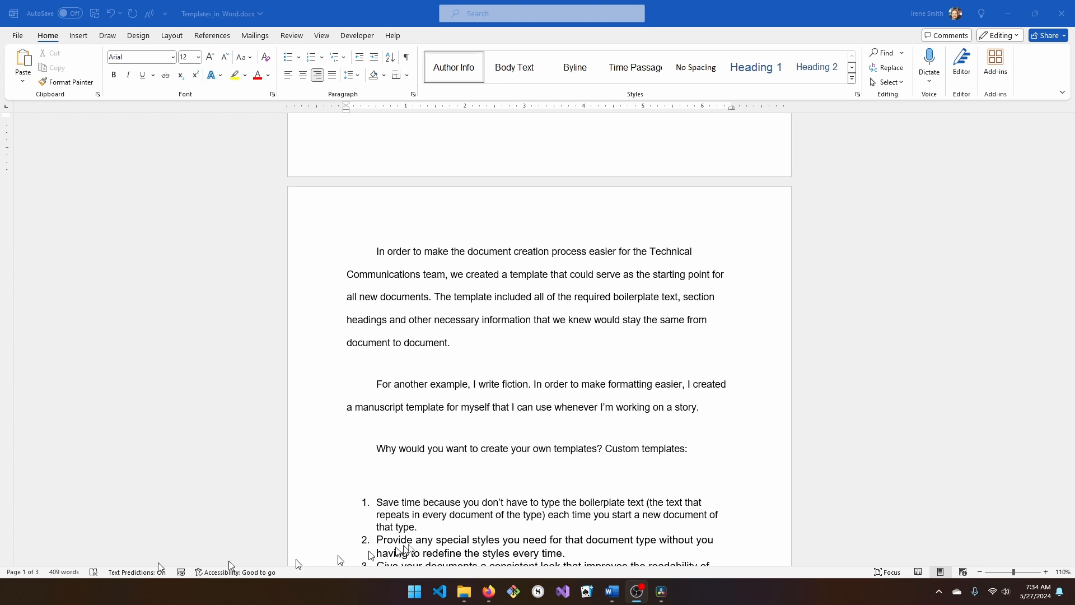
scroll(640, 447, down, 5)
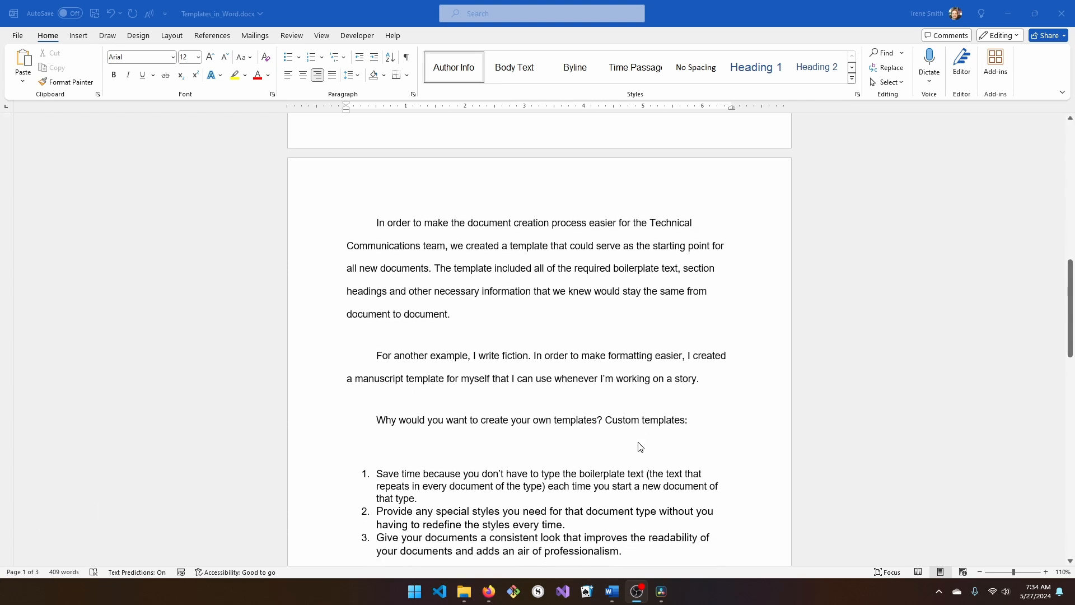
scroll(640, 447, down, 2)
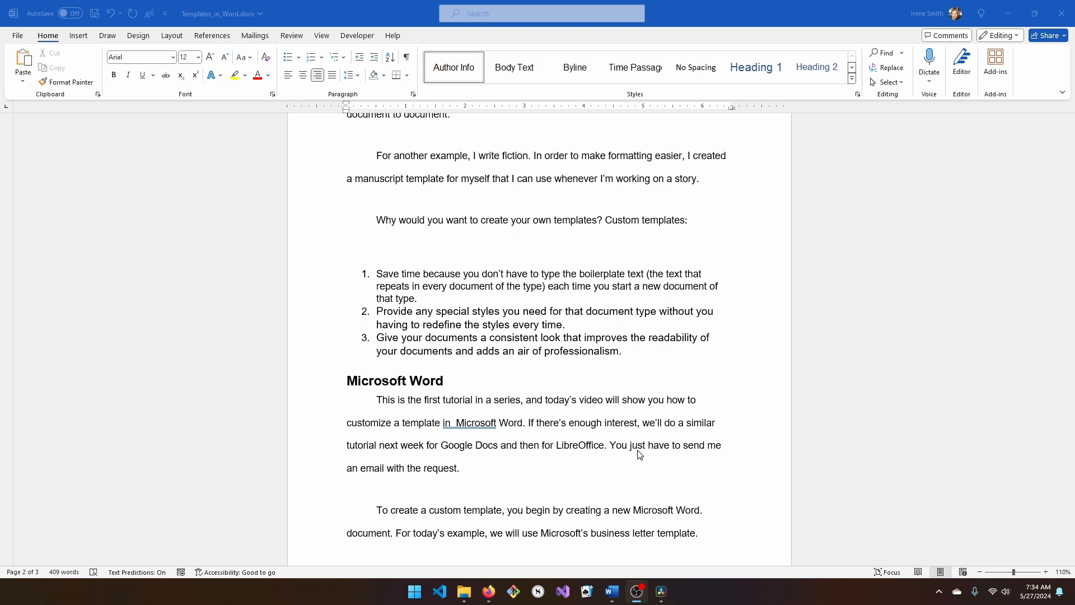
scroll(640, 452, down, 3)
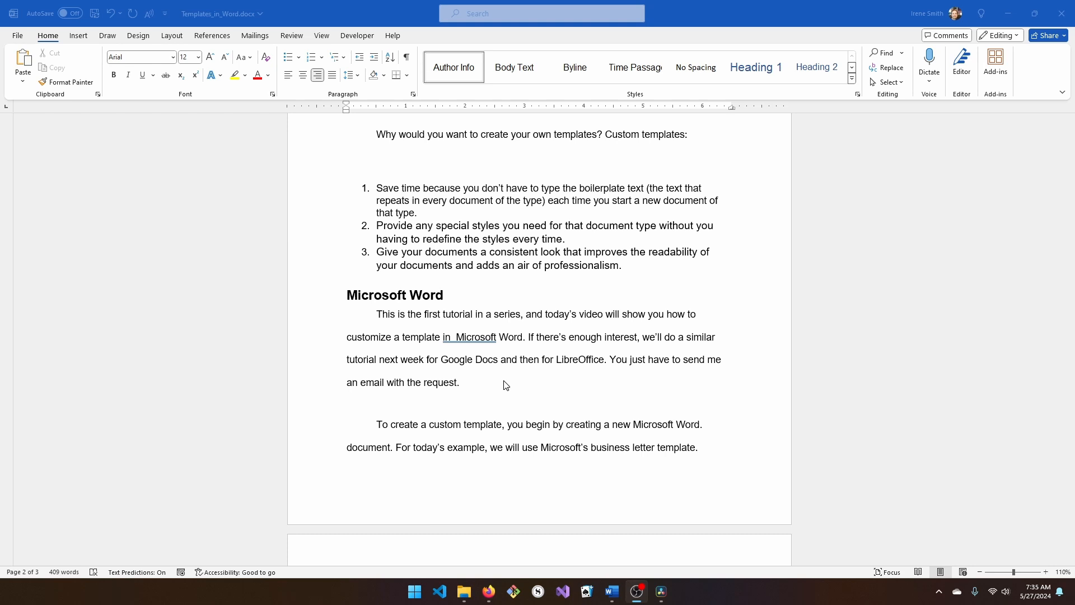
scroll(505, 384, down, 3)
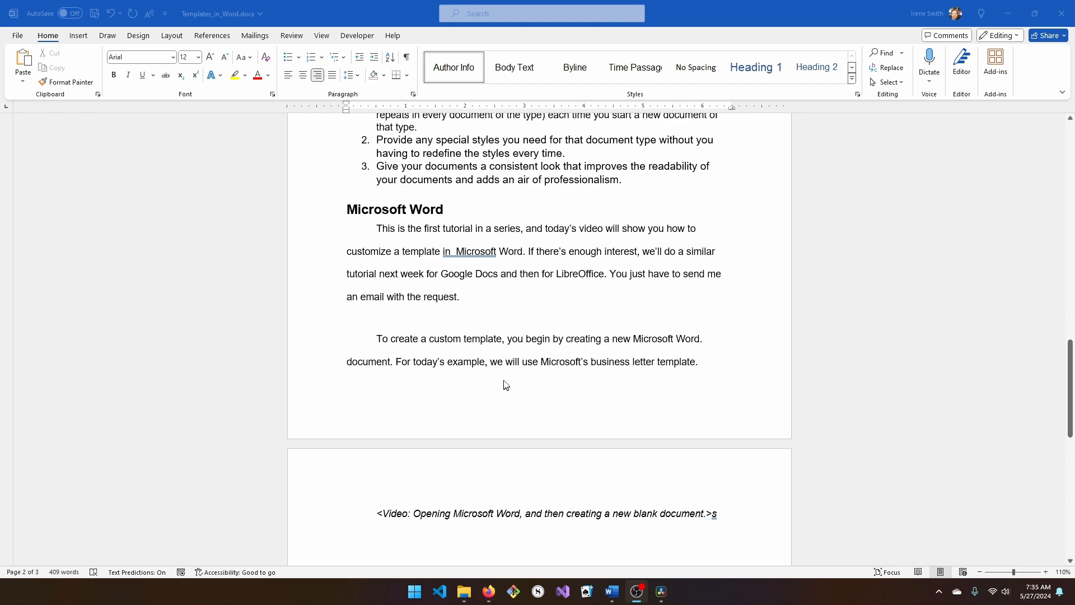
scroll(554, 230, up, 3)
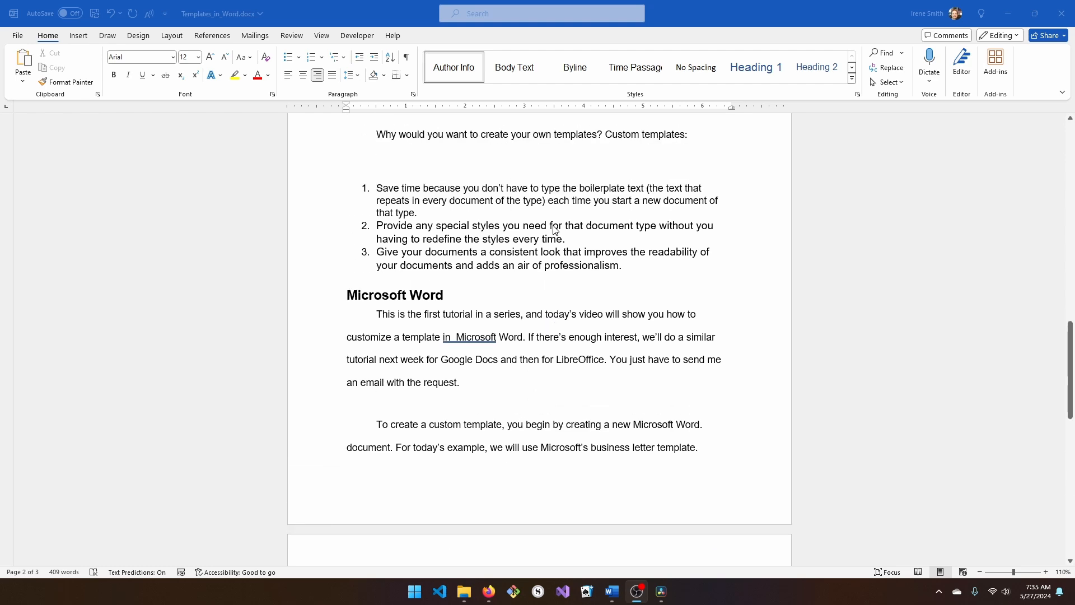
scroll(555, 230, up, 15)
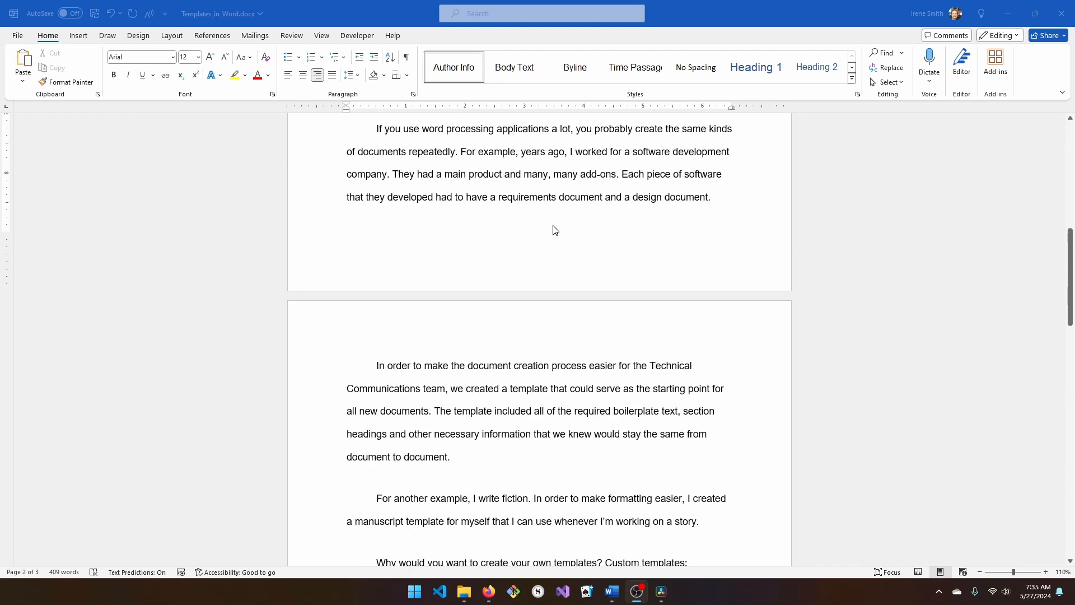
scroll(554, 229, up, 15)
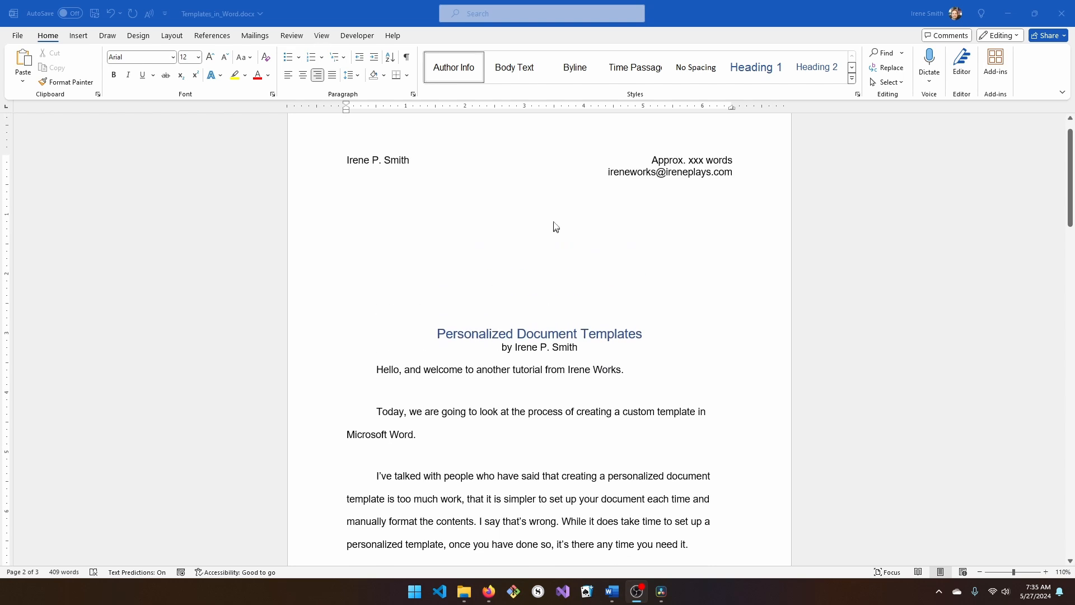
scroll(556, 226, up, 1)
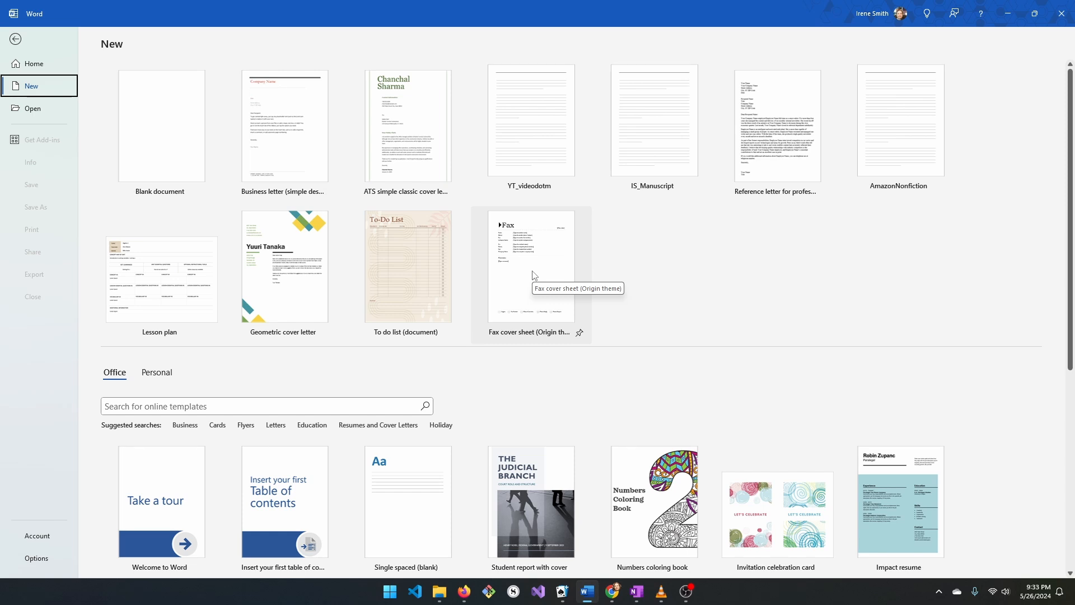
- Create a letter from the Business letter (simple design) template and enter company name 'Irene Works'
click(297, 155)
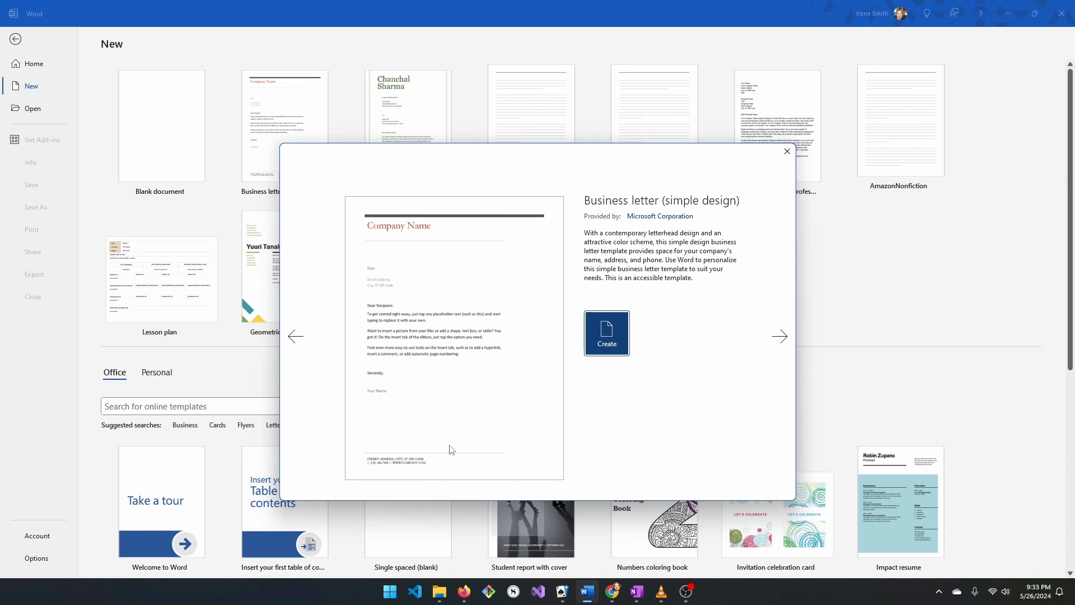
click(619, 341)
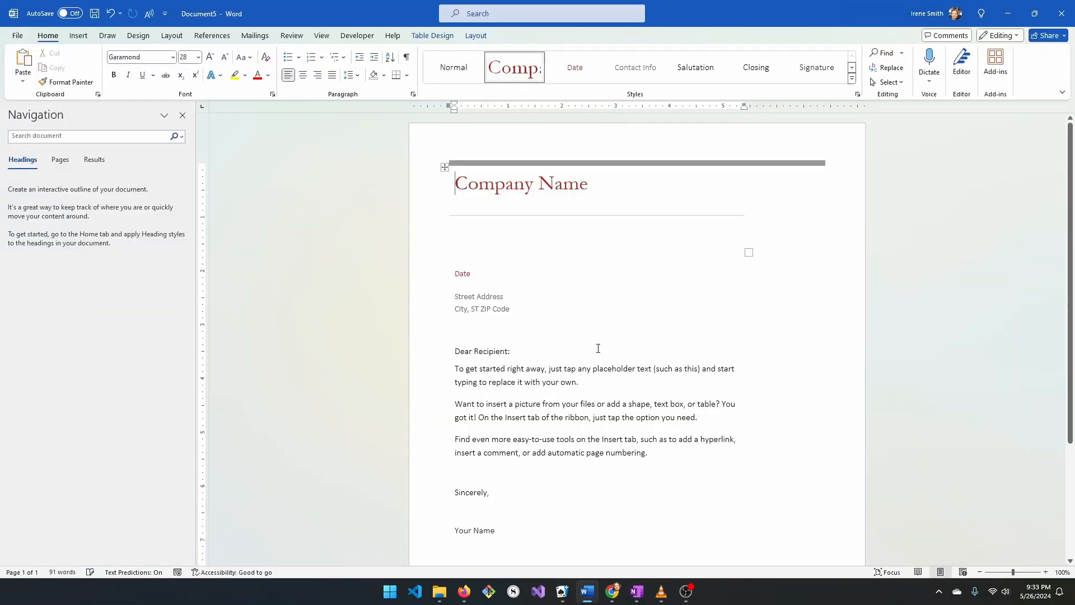
click(600, 187)
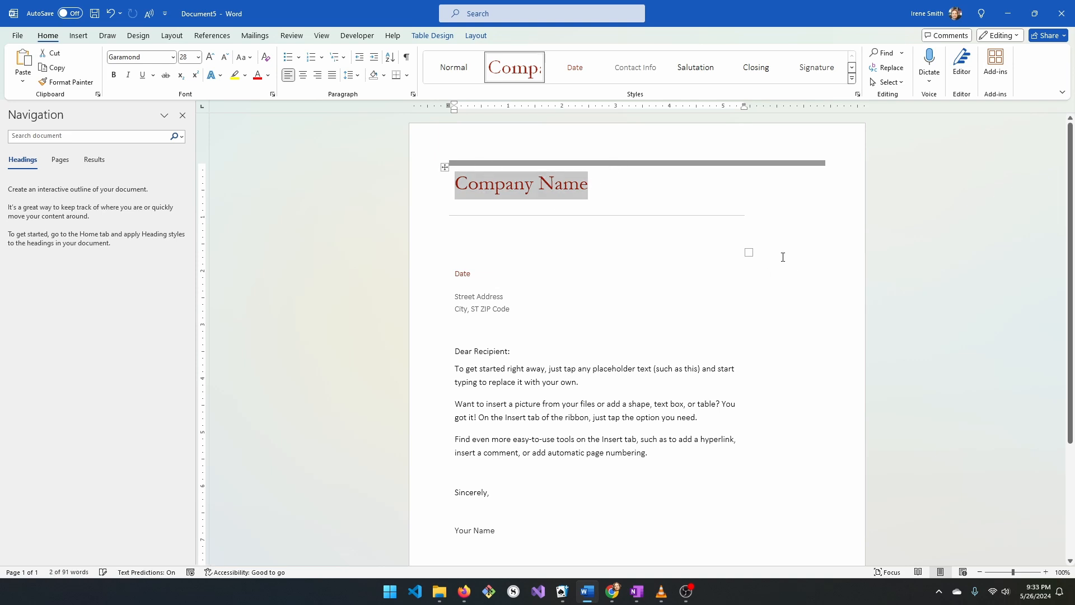
text(Irene)
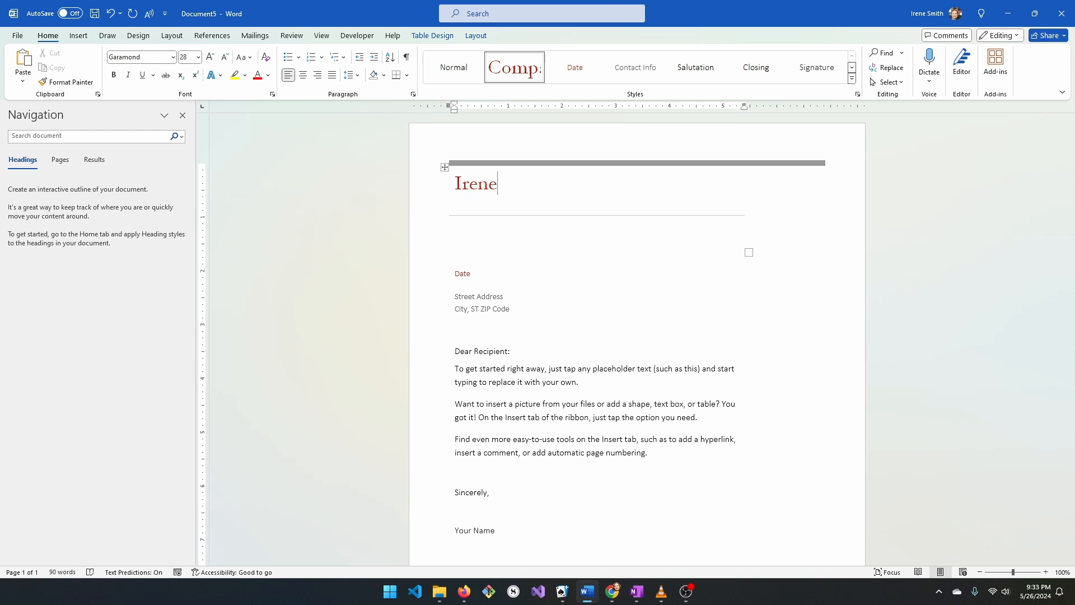
text( Works)
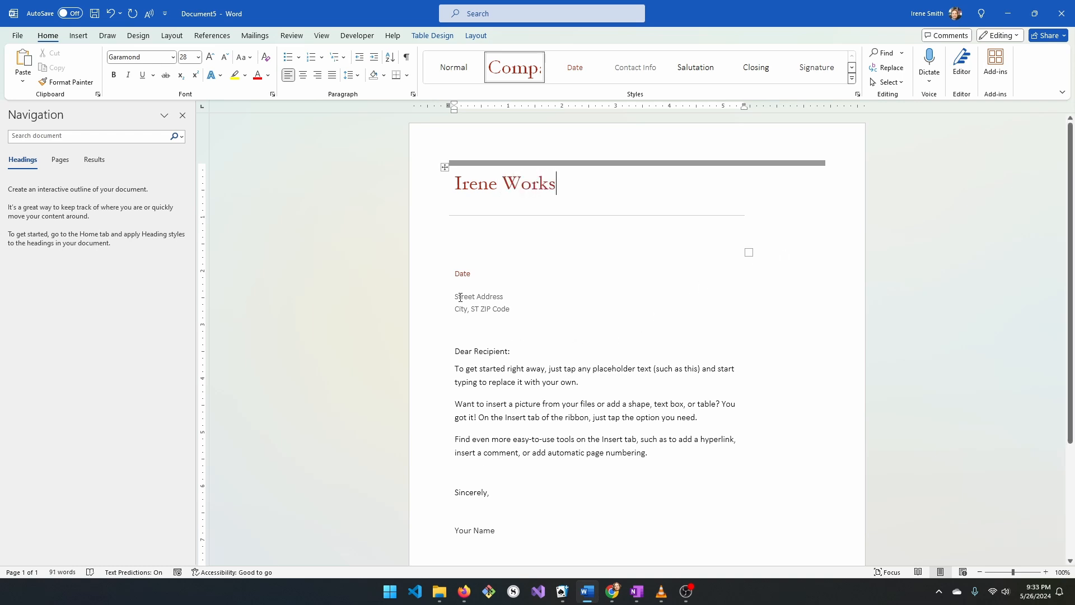
- Replace the street address and city lines with the contact e-mail address
click(484, 300)
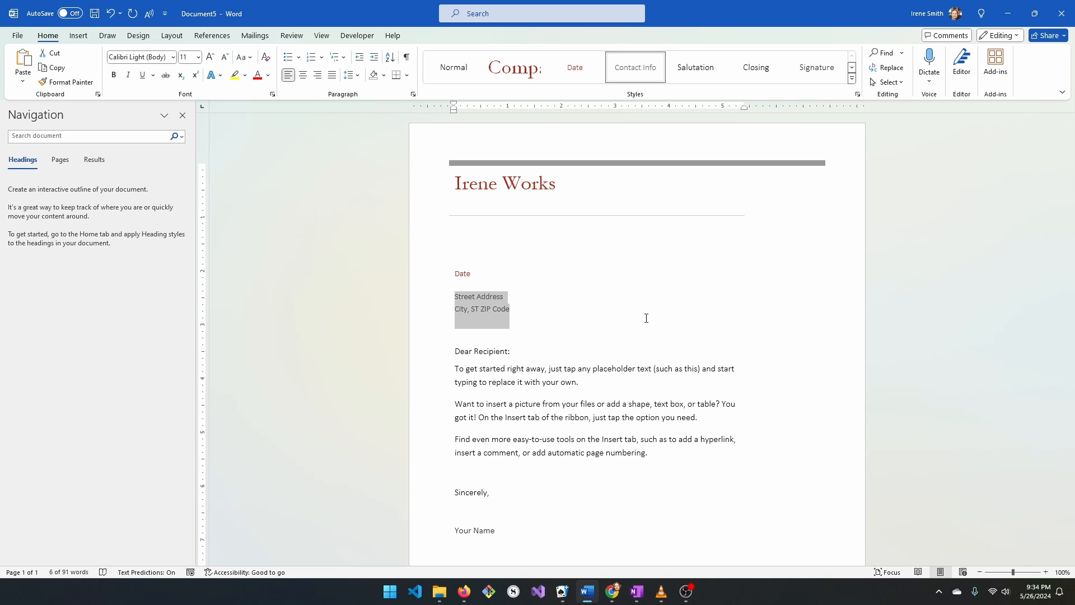
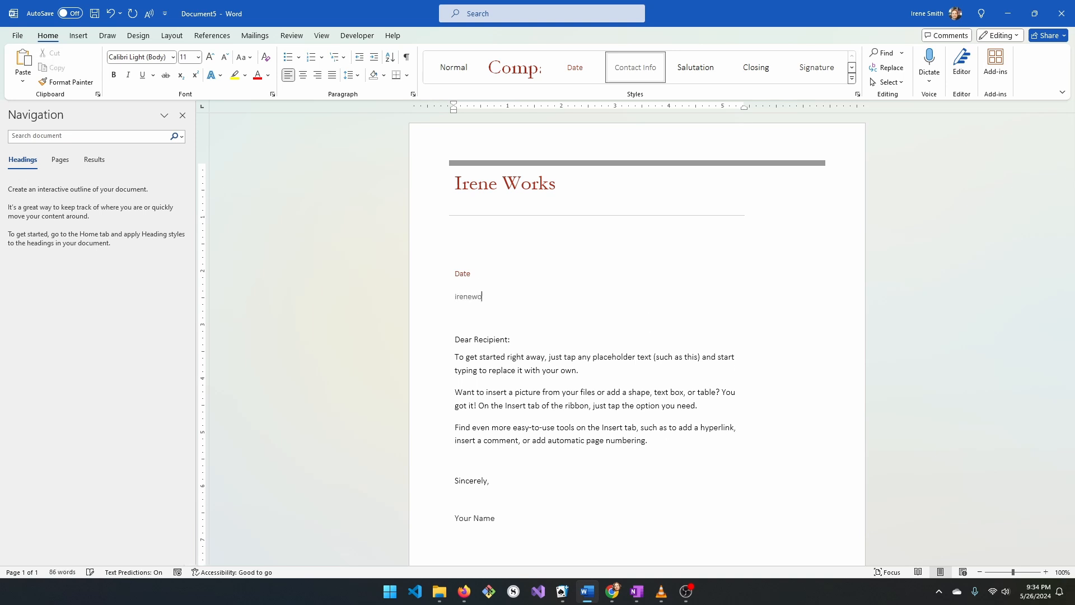
click(510, 339)
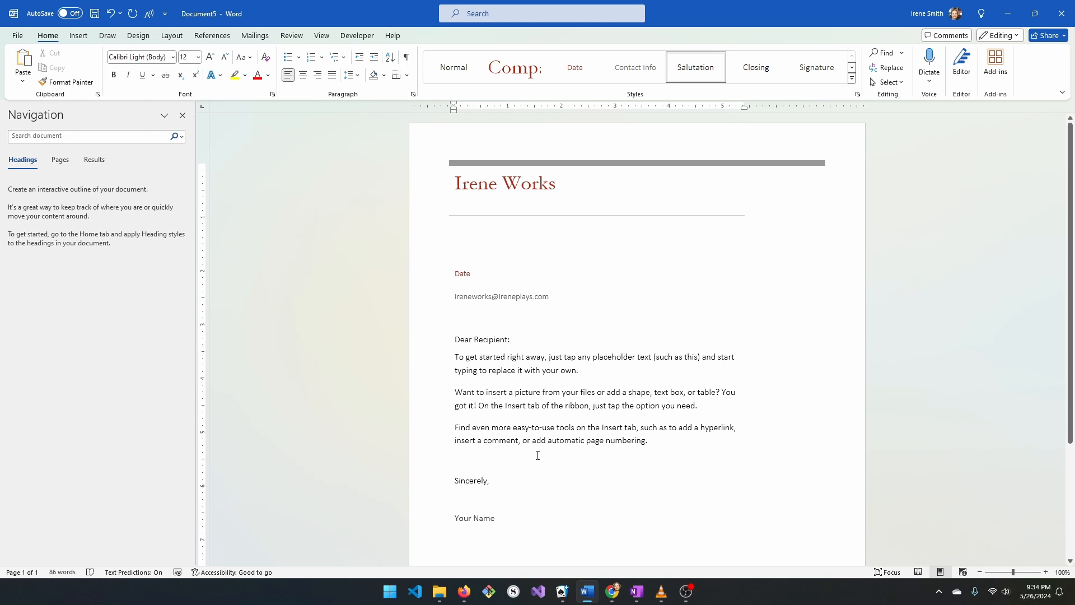
- Replace the Your Name placeholder under Sincerely with the sender's full name
scroll(538, 455, down, 2)
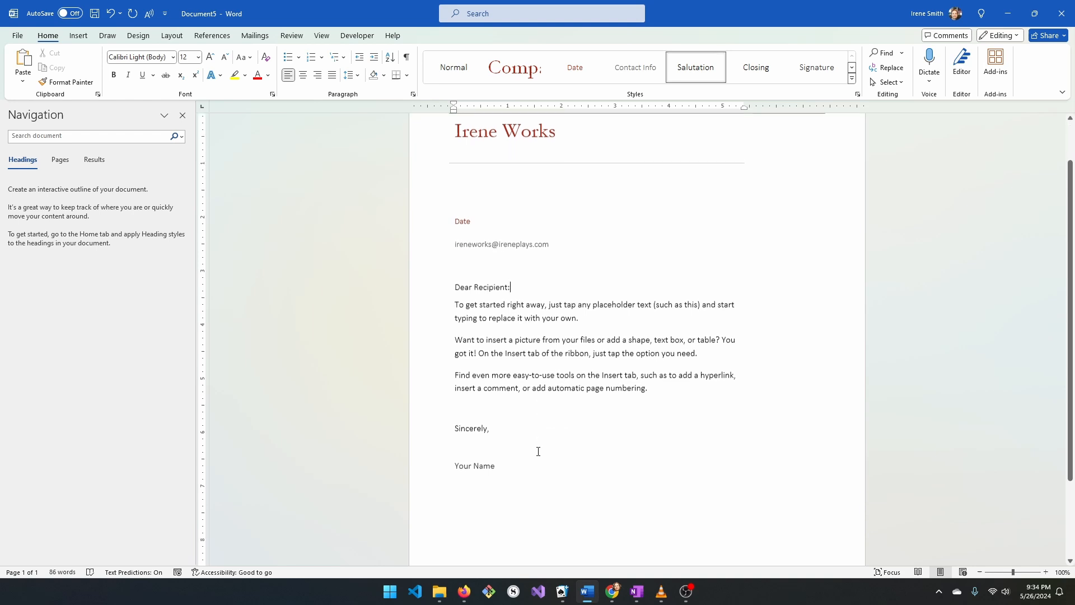
click(475, 468)
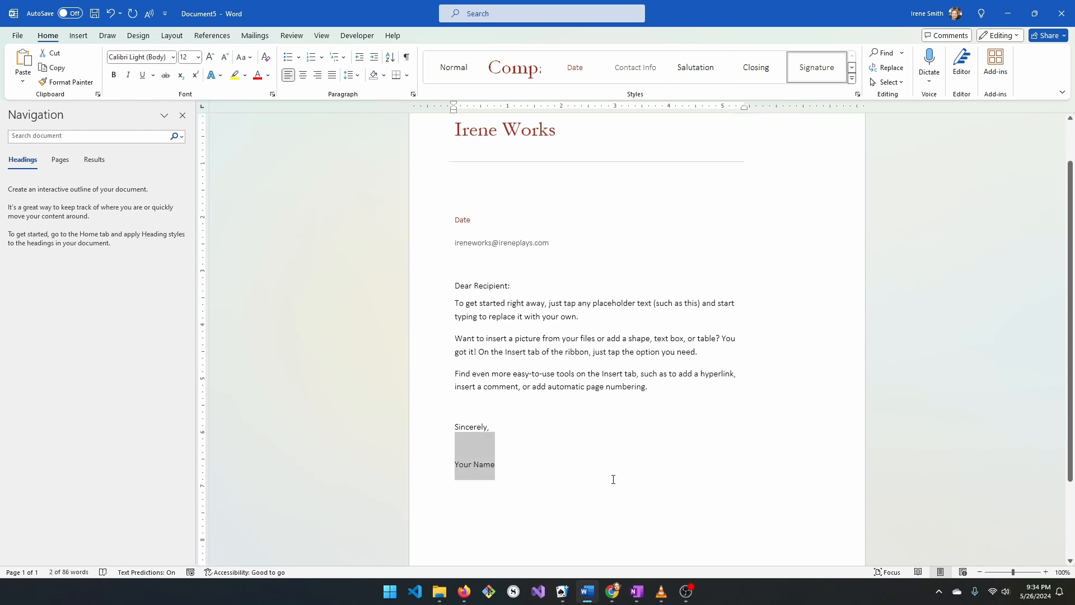
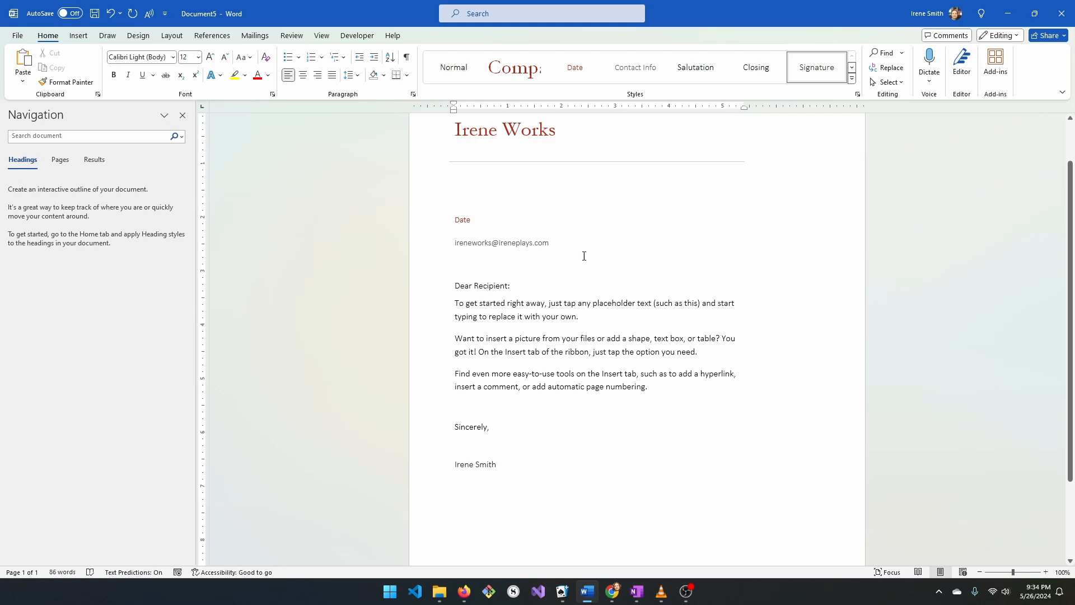
click(520, 285)
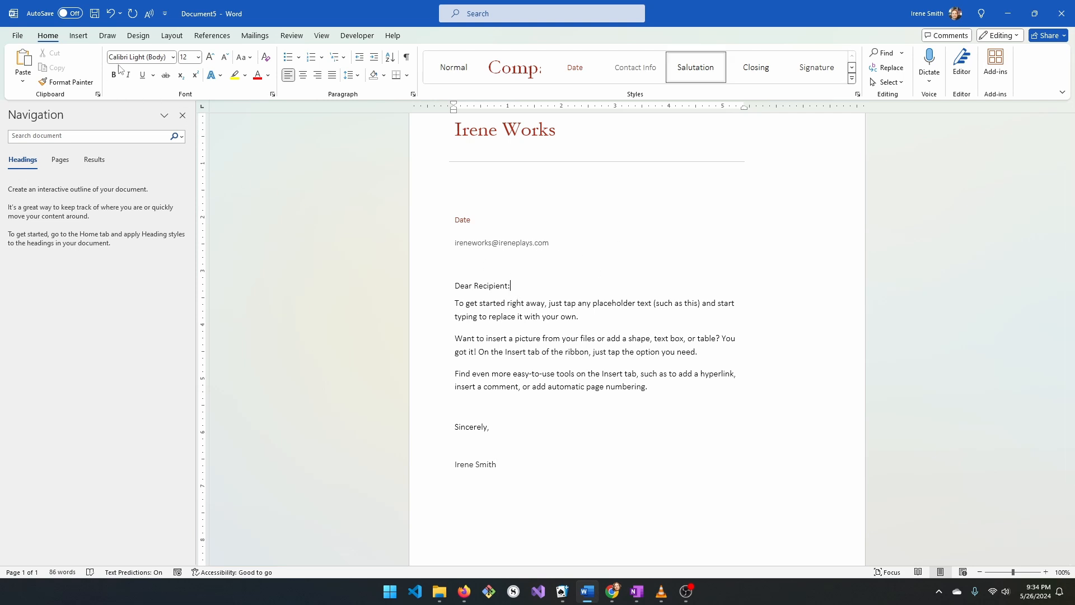
- Start Save As with Word 97-2003 Template (*.dot) format in the recommended Templates folder
click(18, 36)
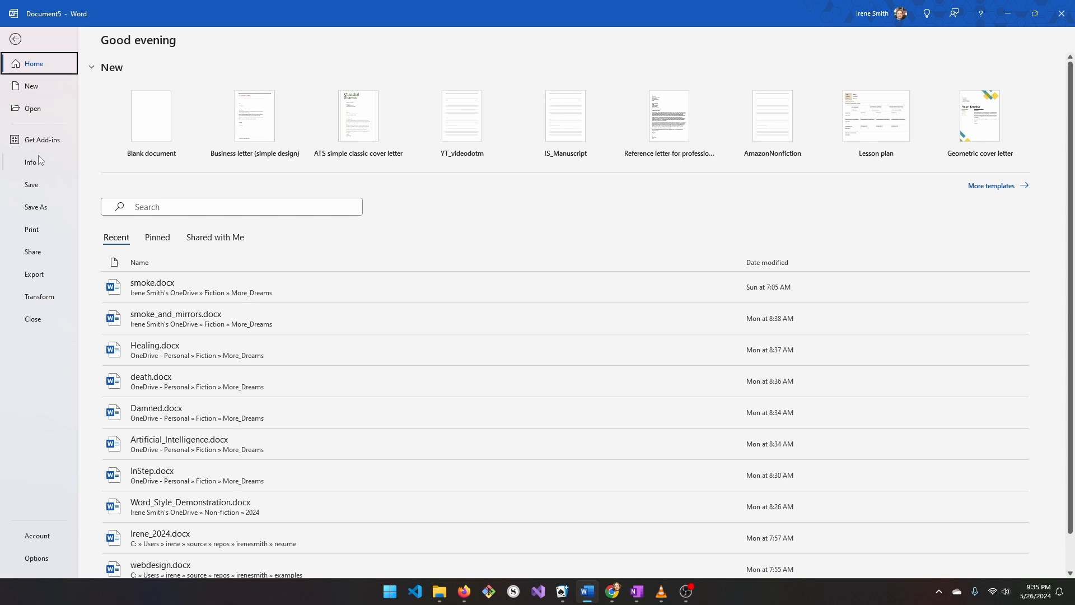
click(35, 210)
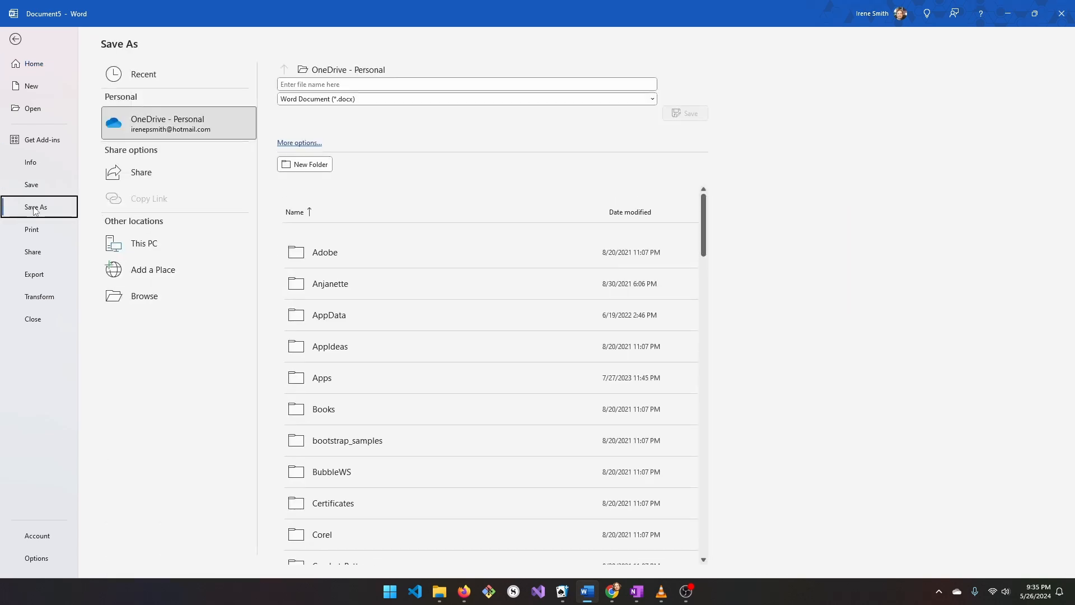
click(622, 101)
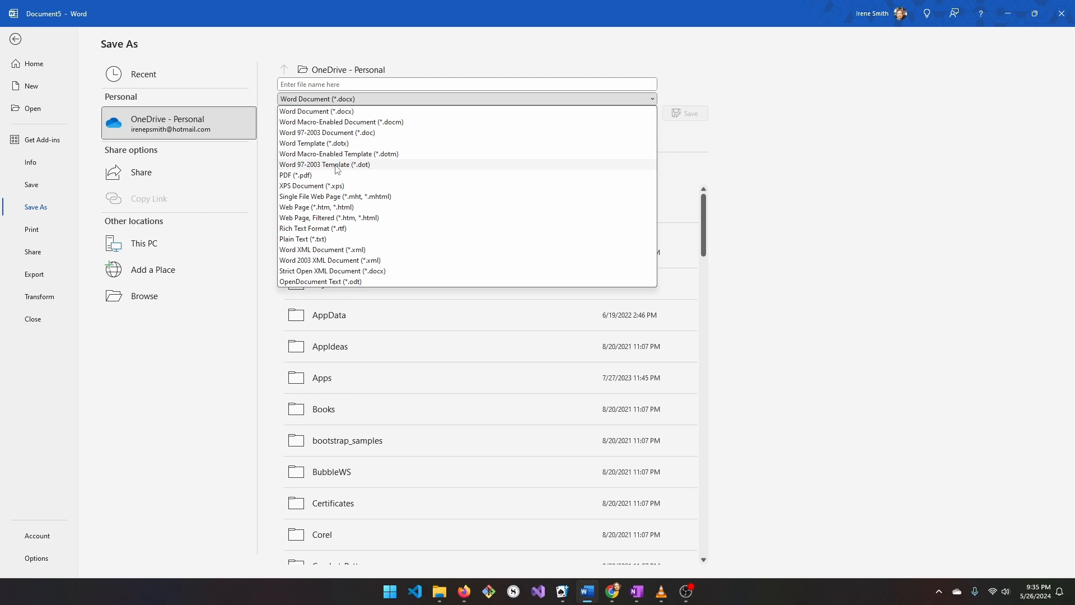
click(337, 164)
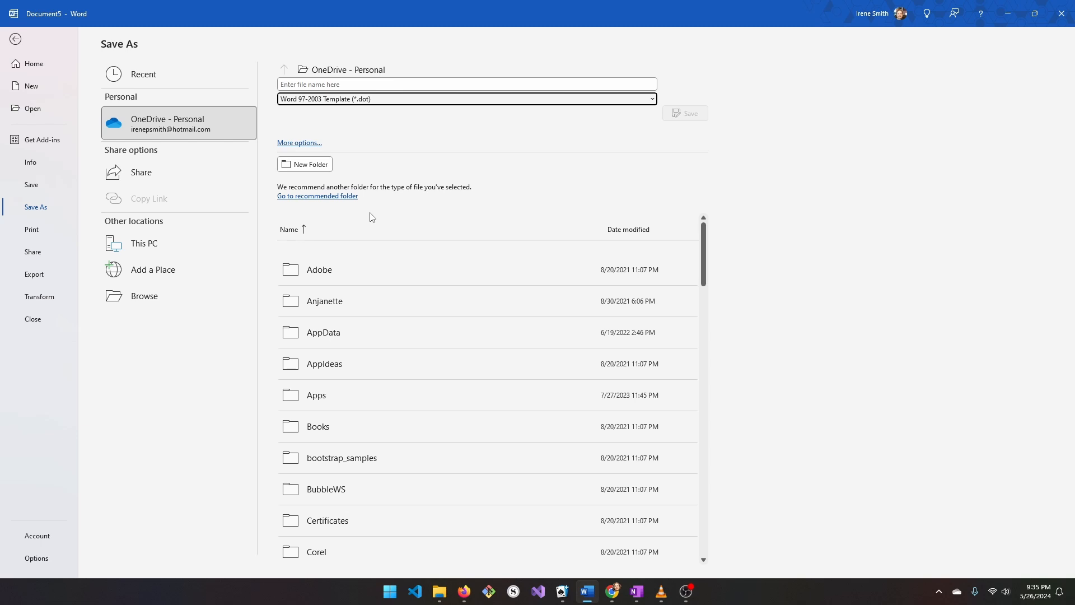
click(330, 196)
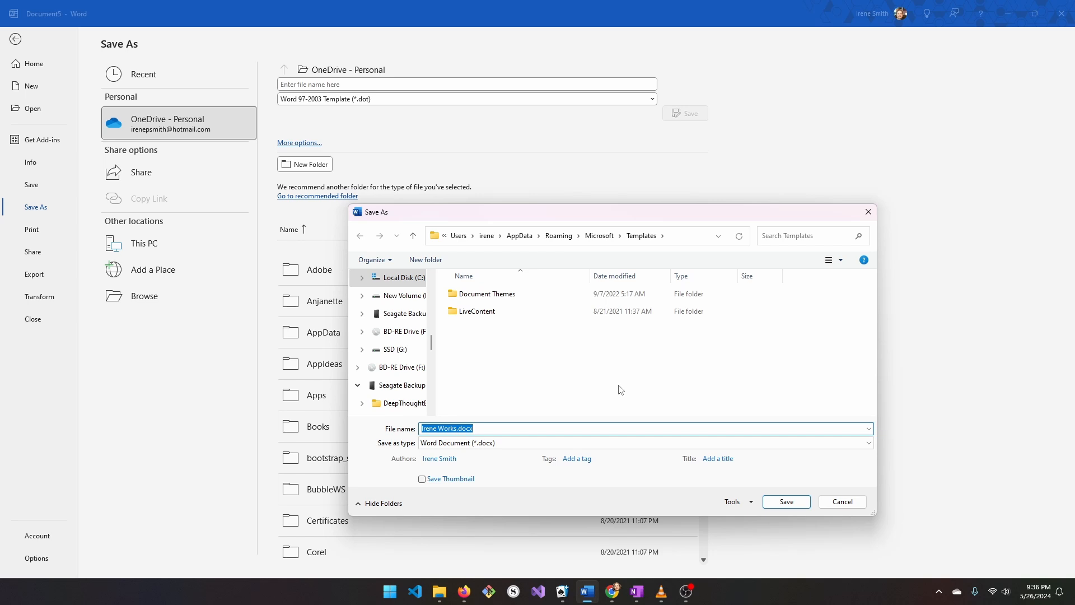
- Save the letterhead as template IreneWorks_Letterhead.dot, accepting the compatibility warnings
text(IreneWorks_Letterhead)
click(827, 445)
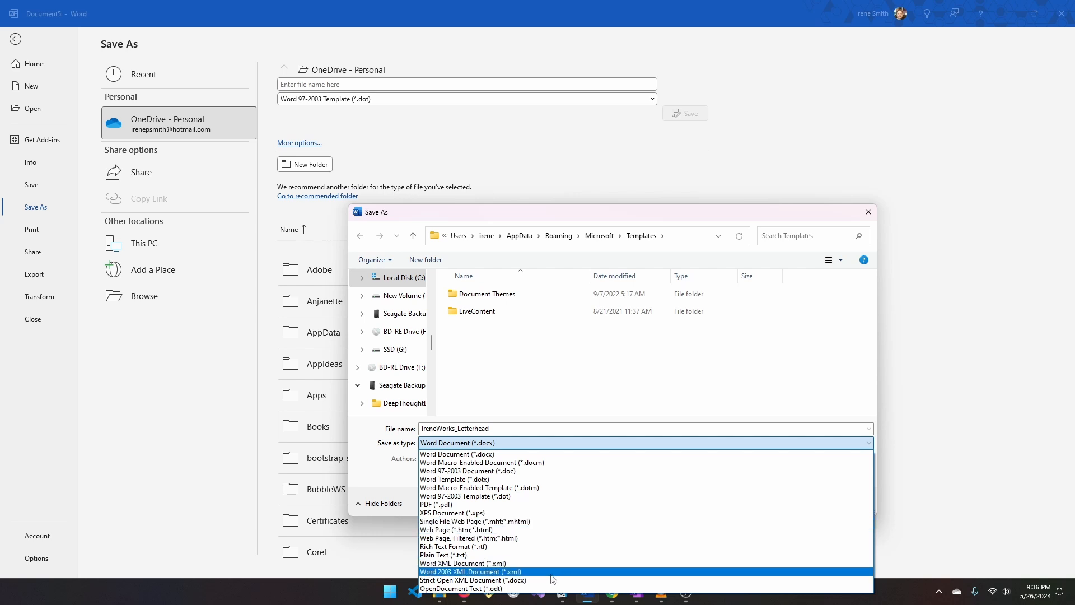
click(495, 496)
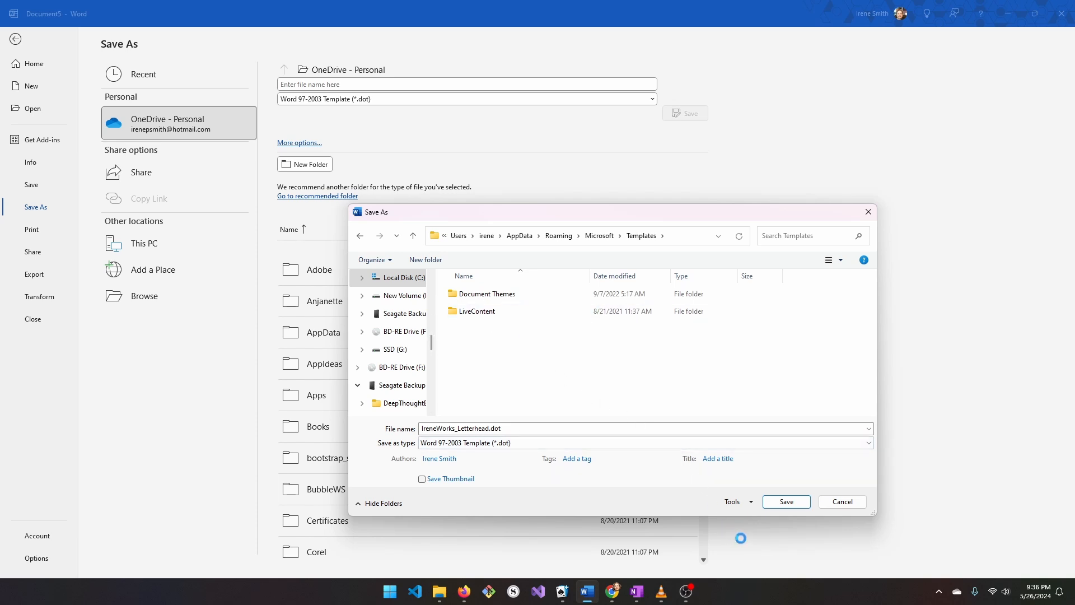
click(786, 502)
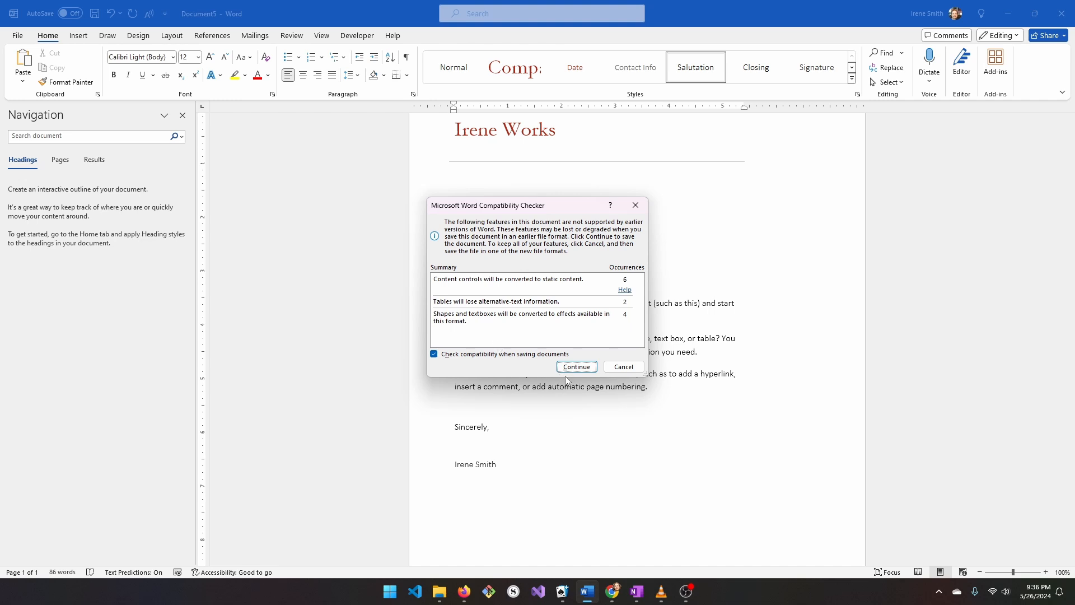
click(578, 369)
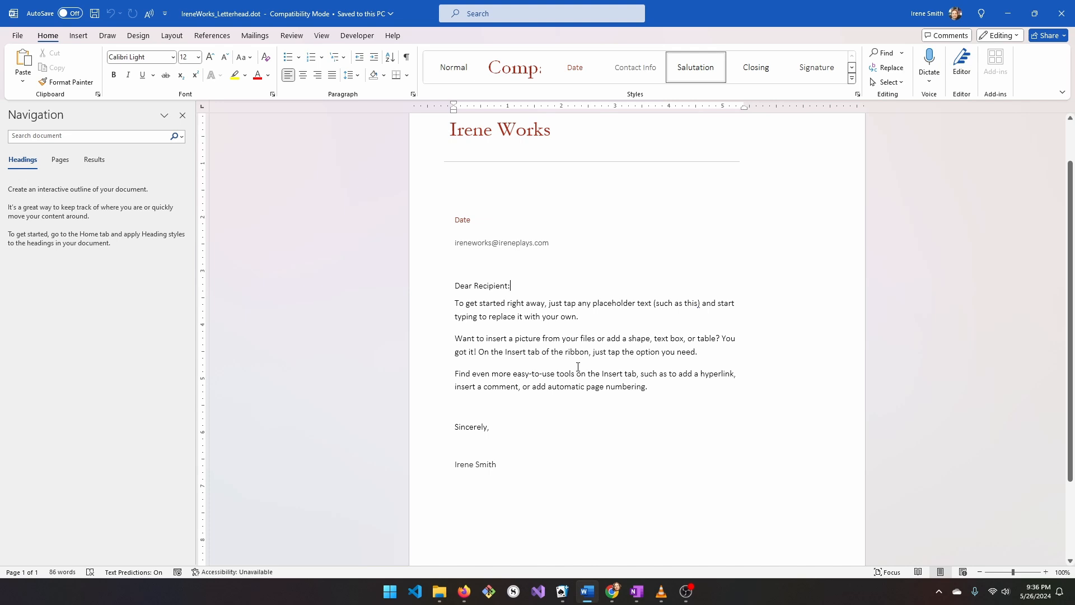
click(17, 37)
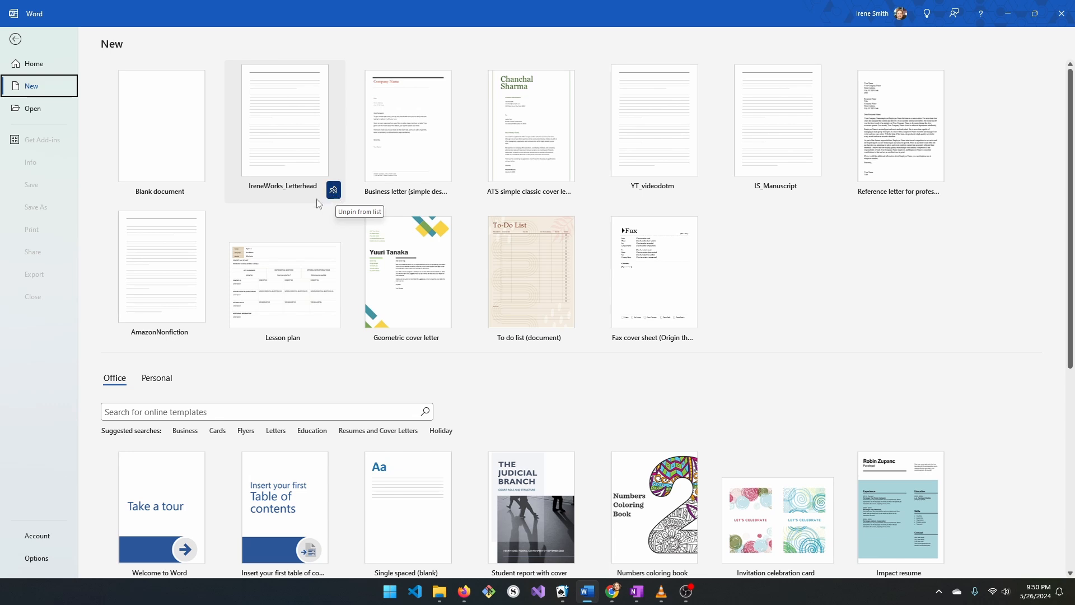
- Start a new document from the IreneWorks_Letterhead template
click(289, 139)
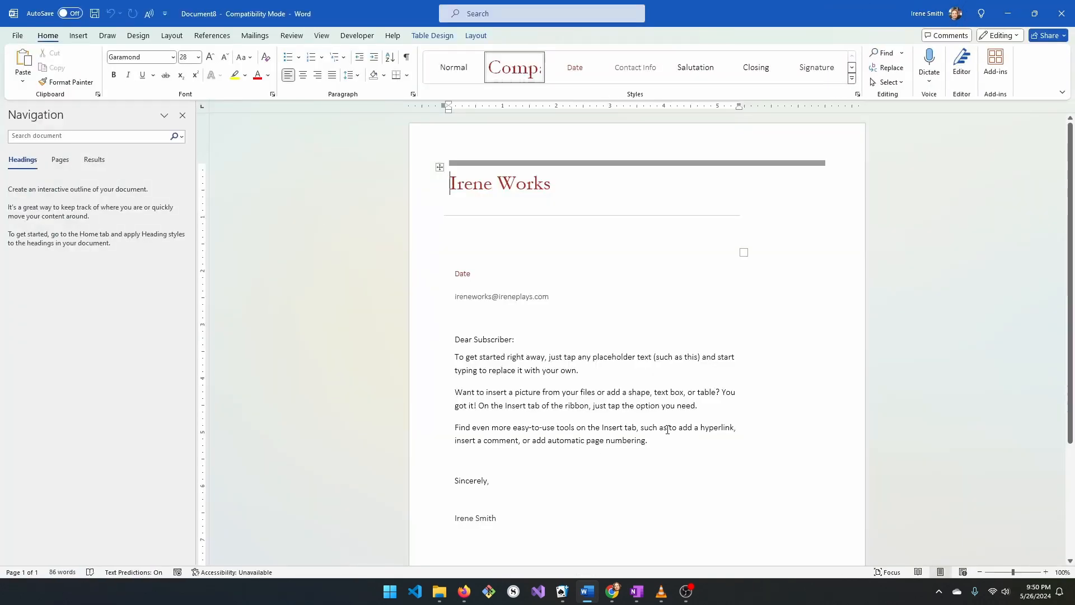
- Delete the three placeholder body paragraphs of the letter
scroll(604, 421, down, 1)
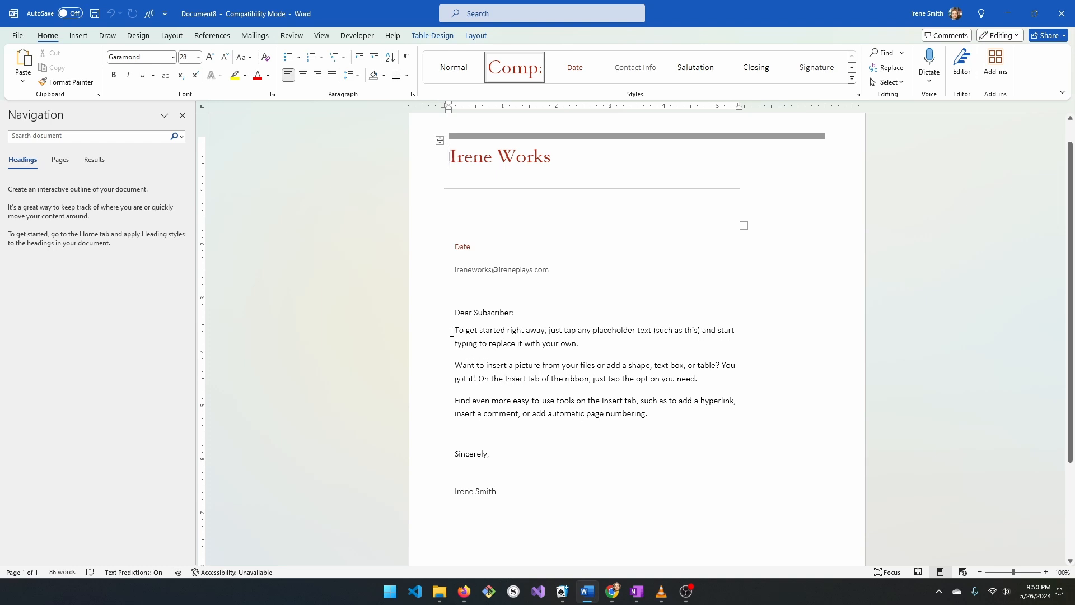
drag(451, 332, 664, 420)
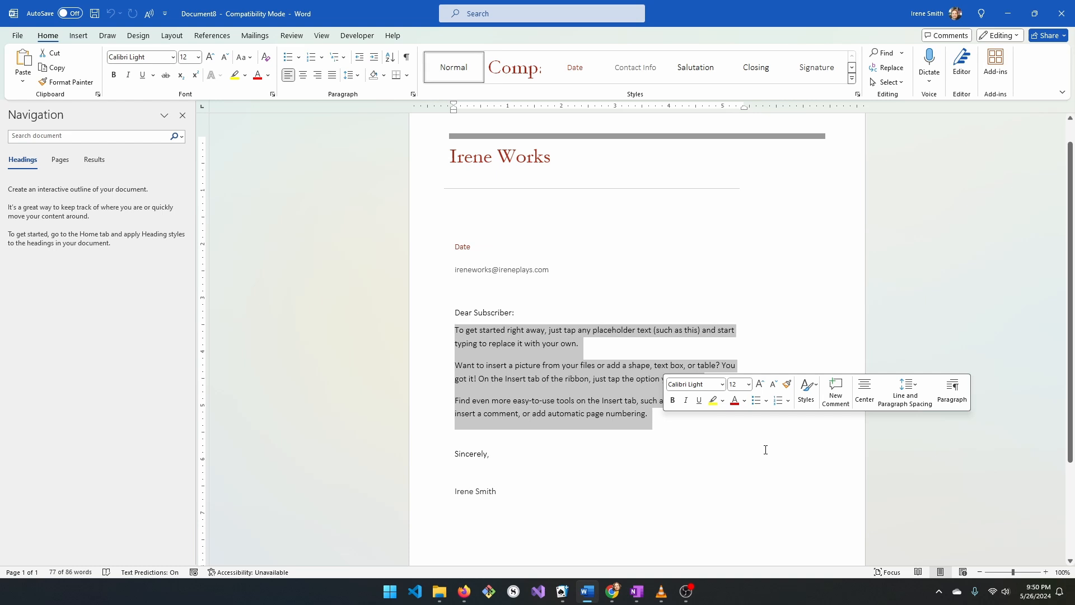
key(Delete)
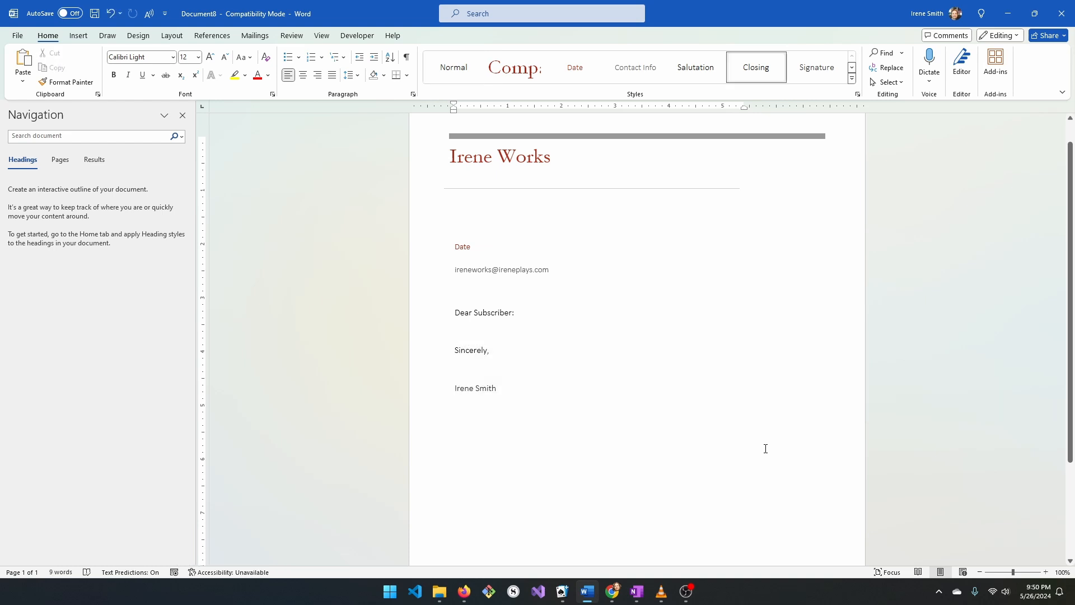
- Below 'Dear Subscriber:', type the sentence about using a custom letterhead template created myself
click(493, 331)
click(546, 315)
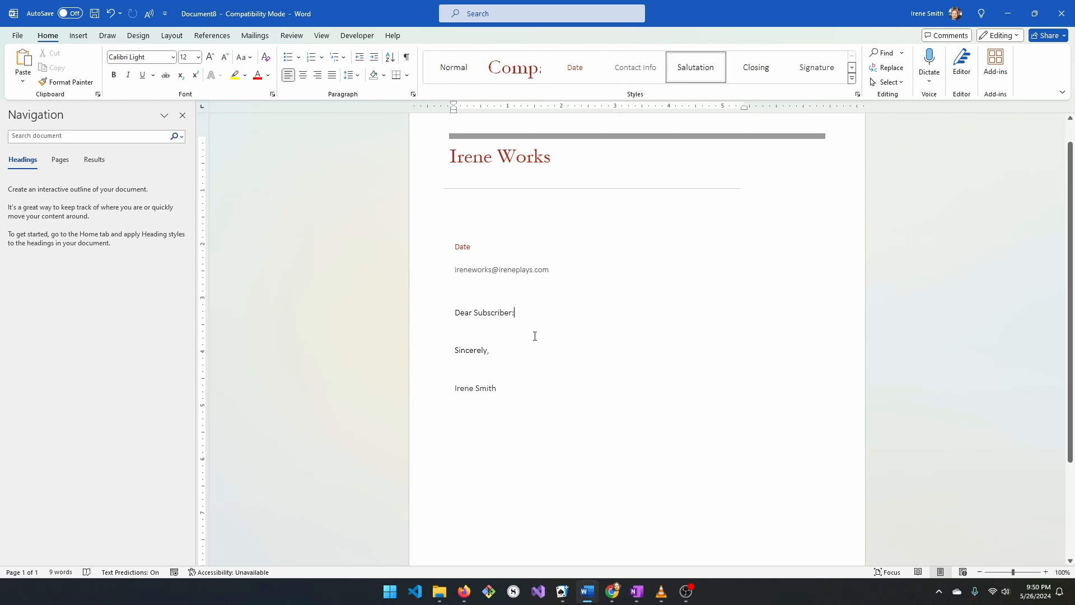
key(Return)
text(T)
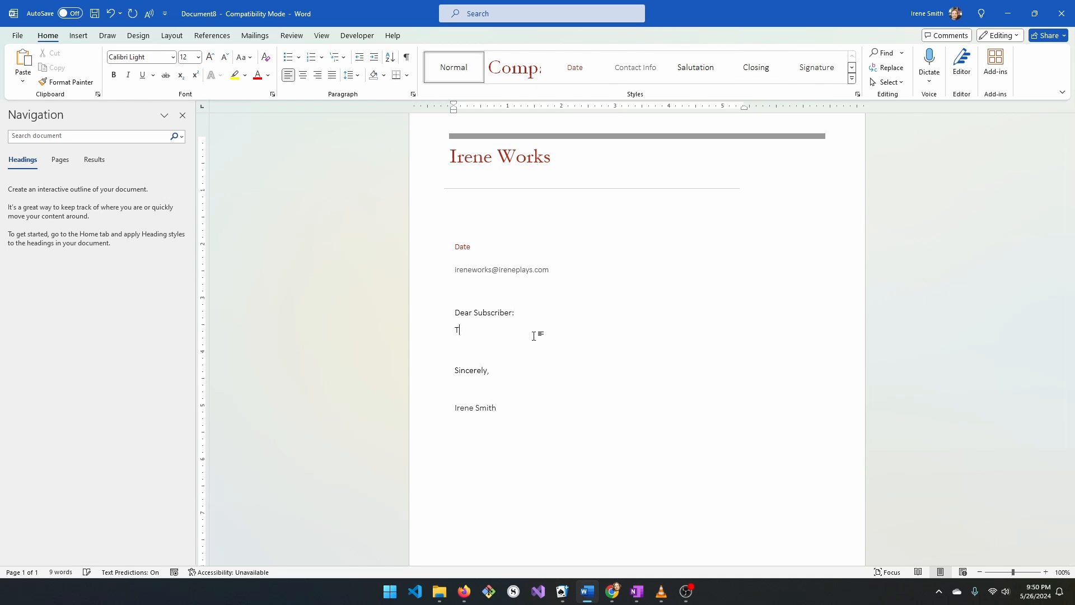
text(his is an )
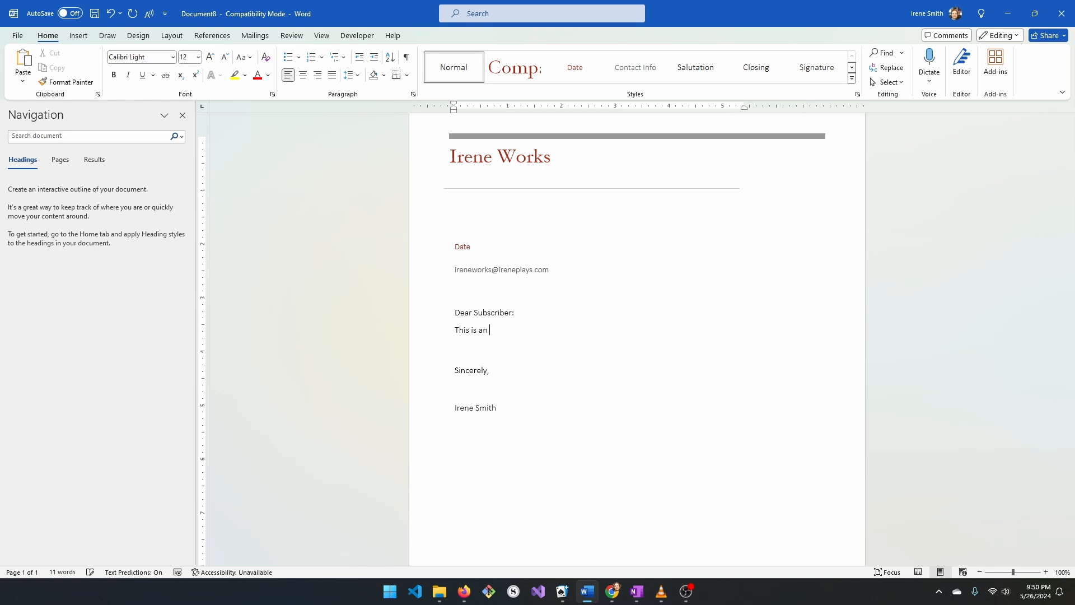
text(example of using Microsoft Word to ty)
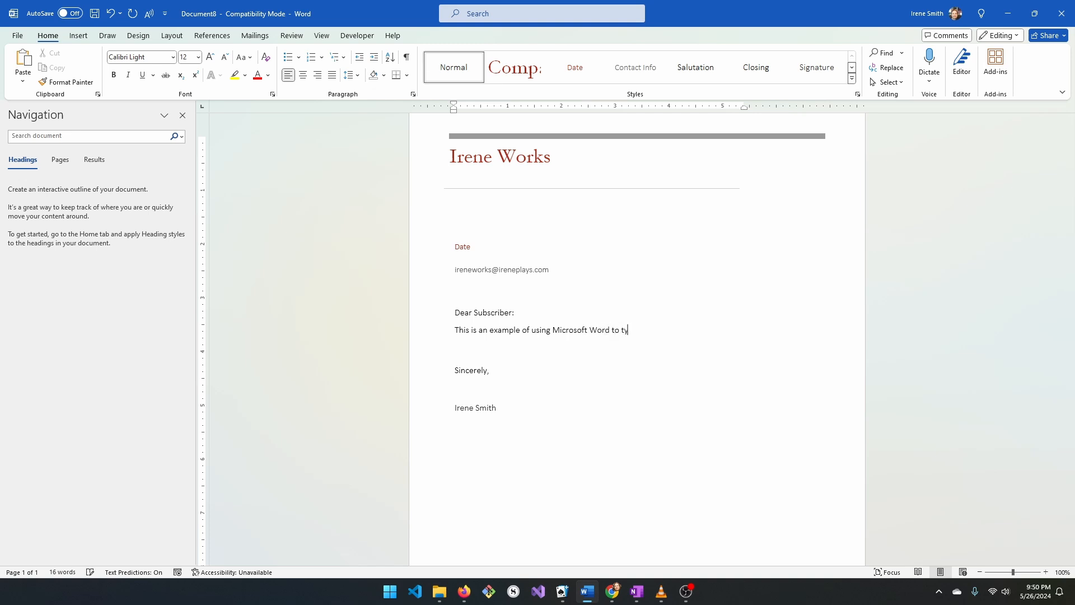
text(pe a letter using a custom em)
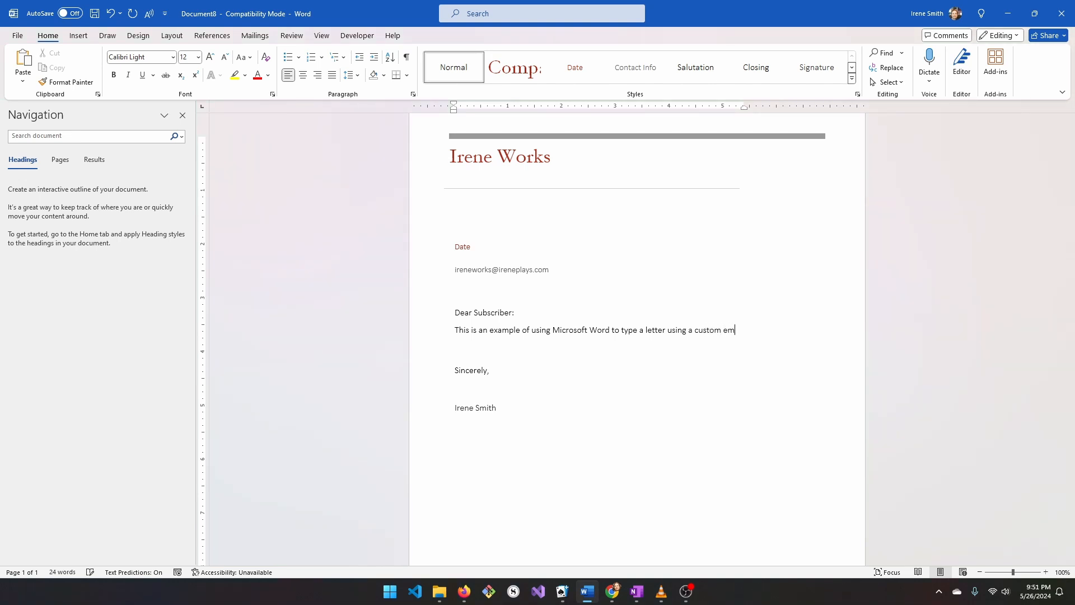
key(BackSpace)
key(BackSpace)
text(letterhead te)
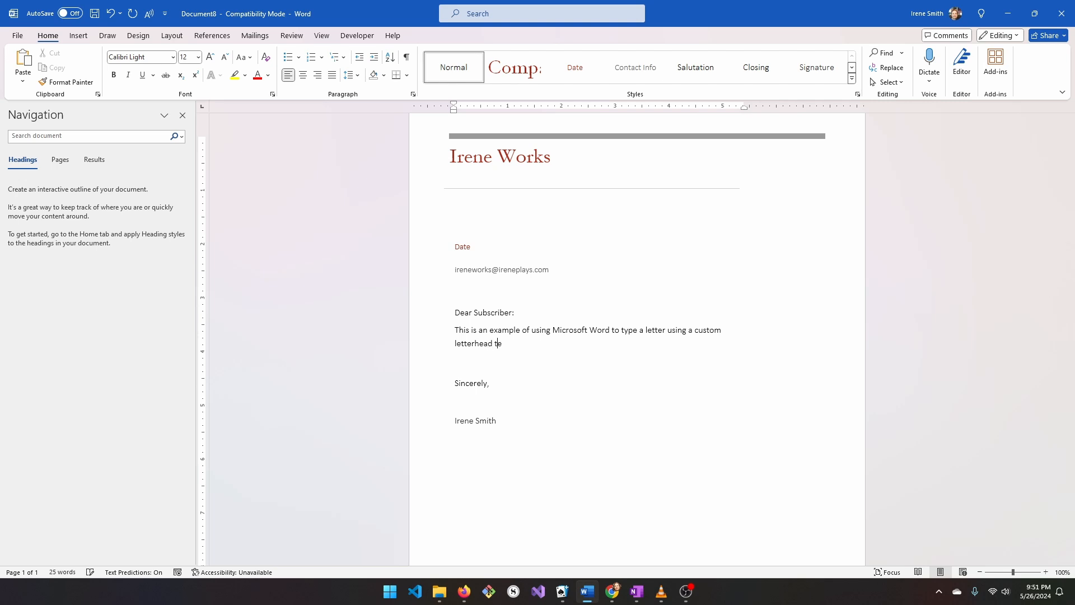
text(mplate that I created myself.)
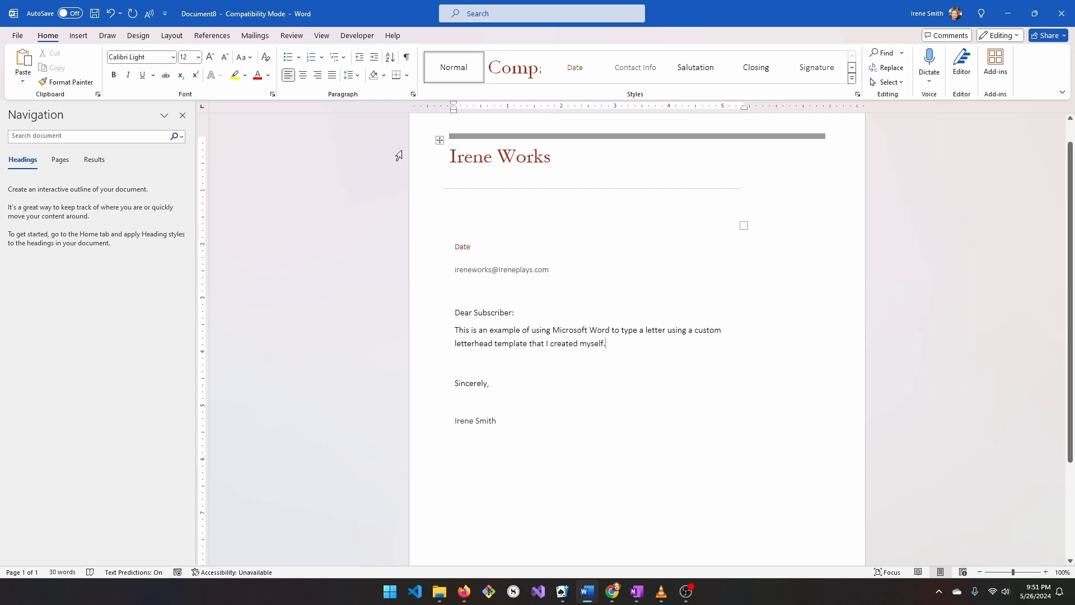
- Replace the Date placeholder with May 27, 2024
double_click(462, 247)
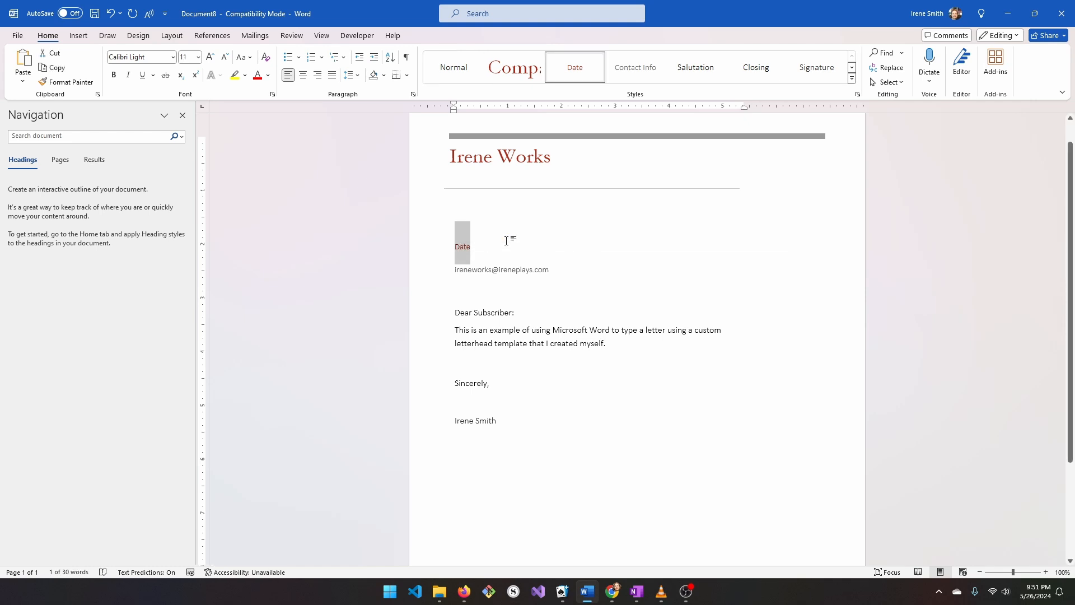
text(May)
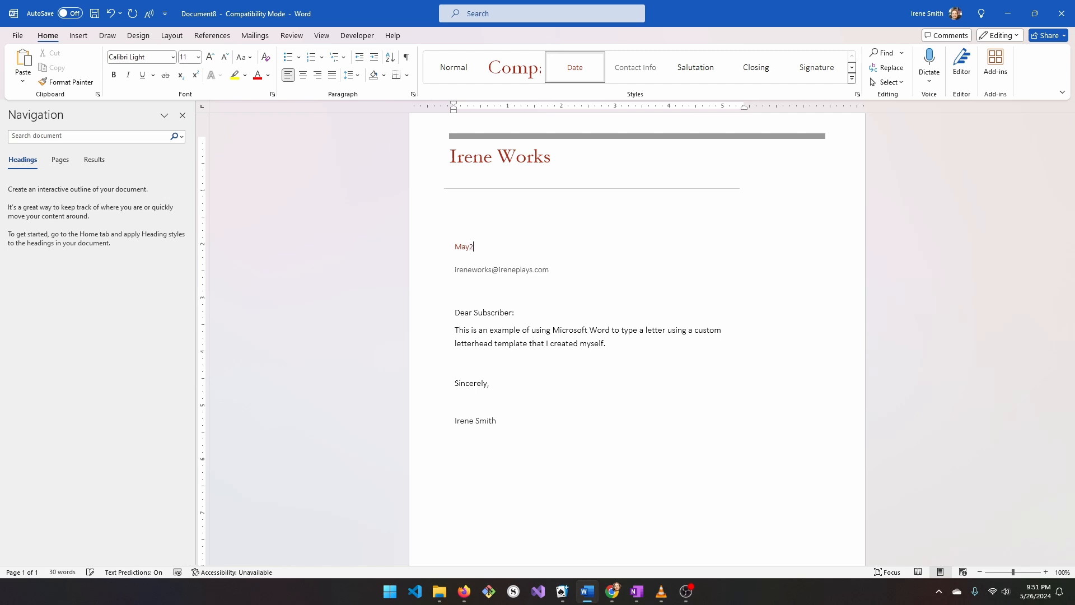
text( 27, 2024)
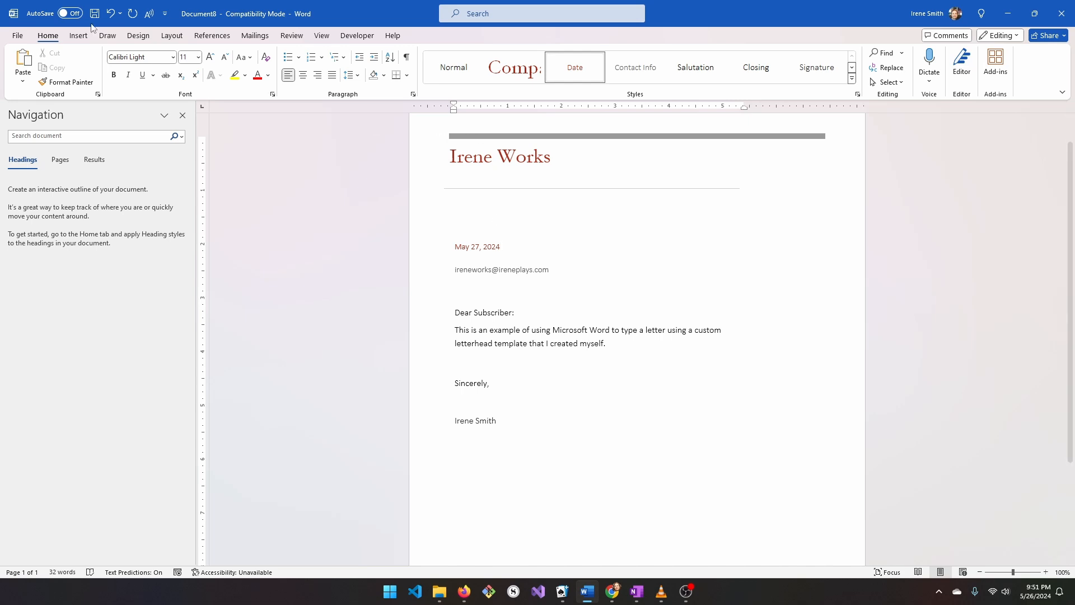
click(17, 37)
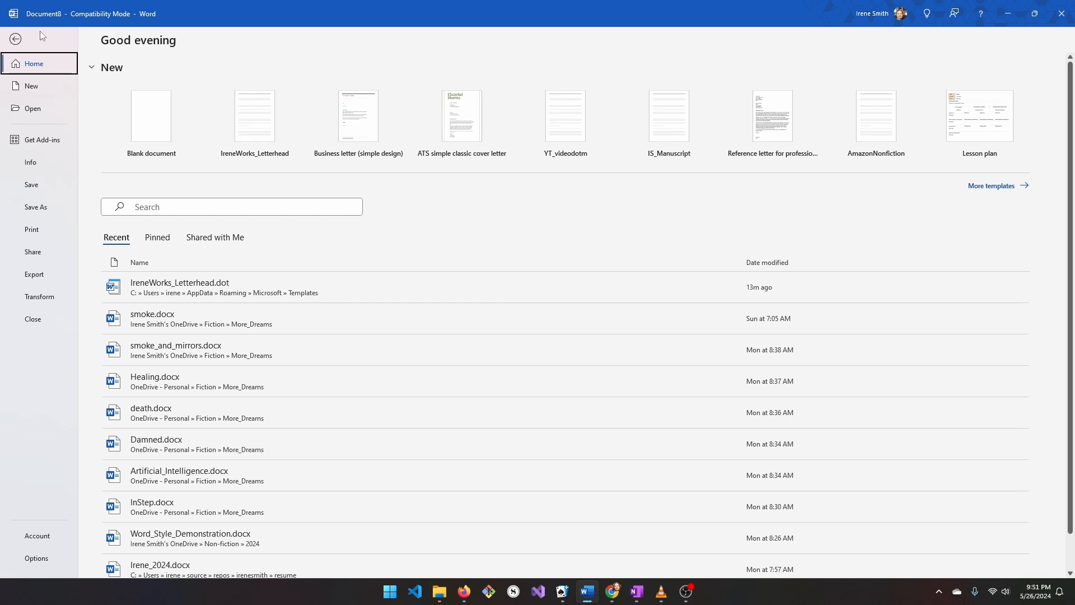
click(18, 39)
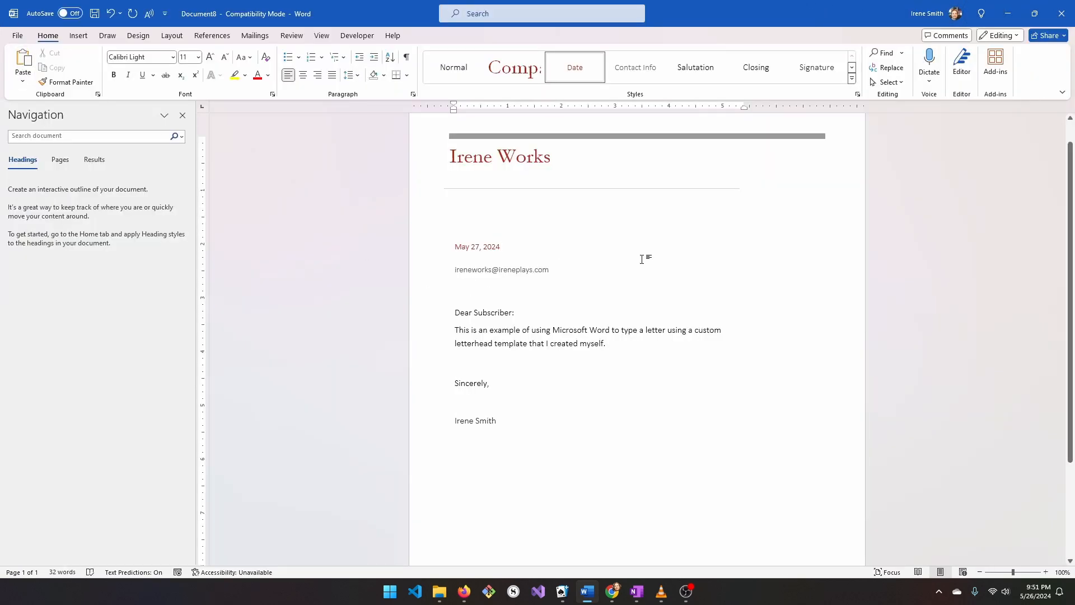
- Save the letter under the file name Iren_Works_First_Letter.docx
key(ctrl+s)
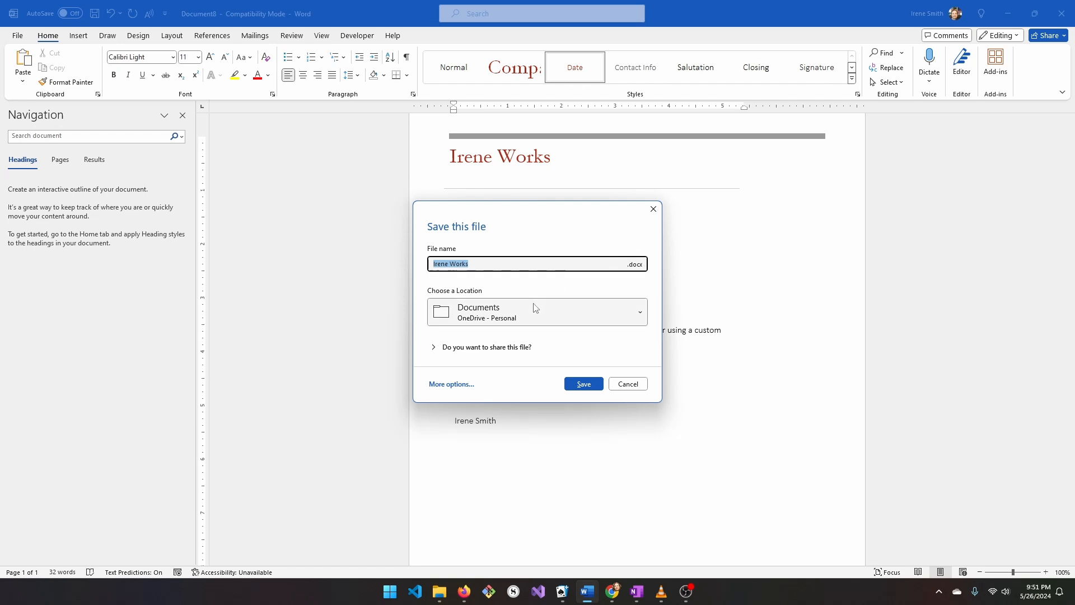
click(522, 264)
key(ctrl+a)
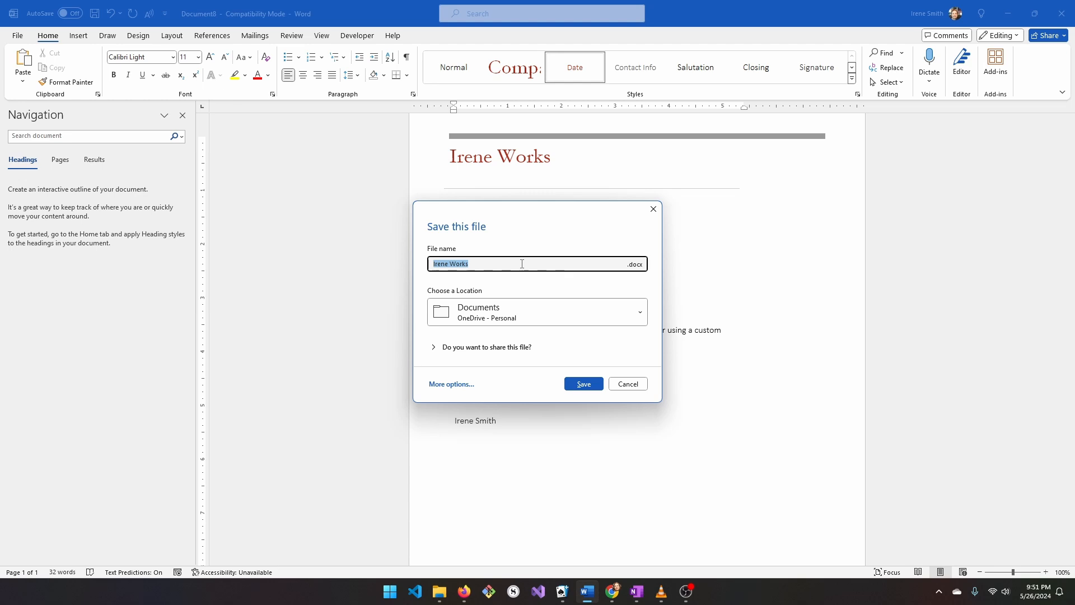
text(Irene W)
key(BackSpace)
key(BackSpace)
key(BackSpace)
key(BackSpace)
key(BackSpace)
text(ks_First_Letter)
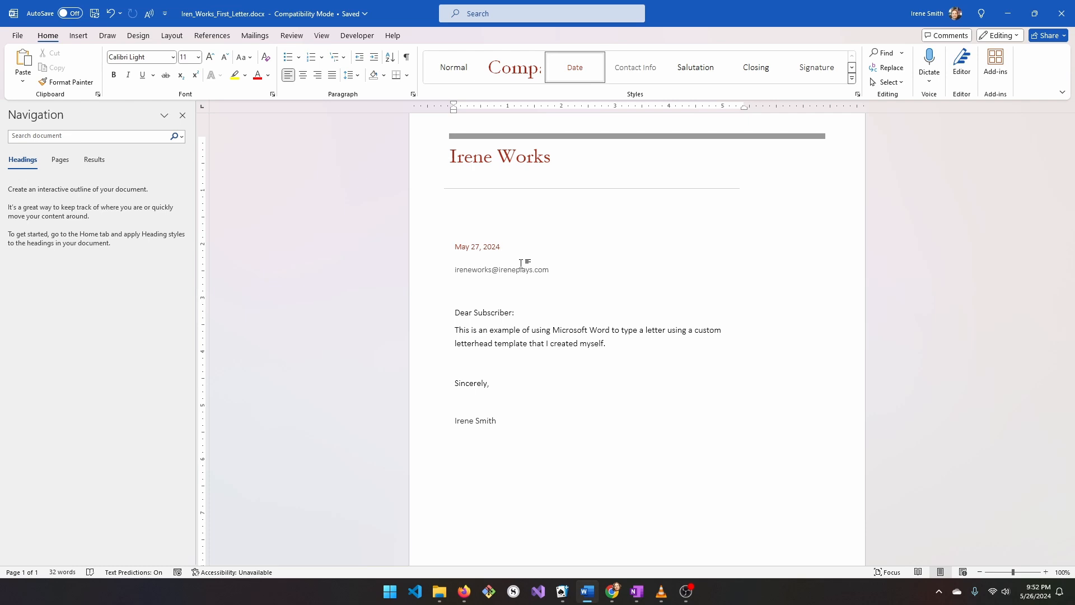
scroll(520, 263, down, 3)
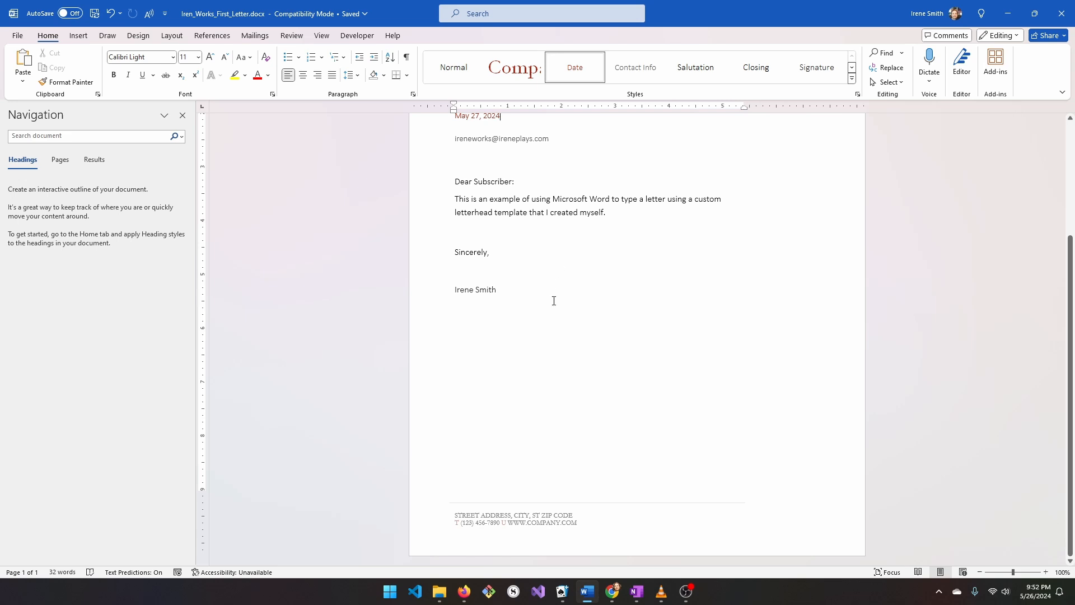
scroll(569, 405, up, 4)
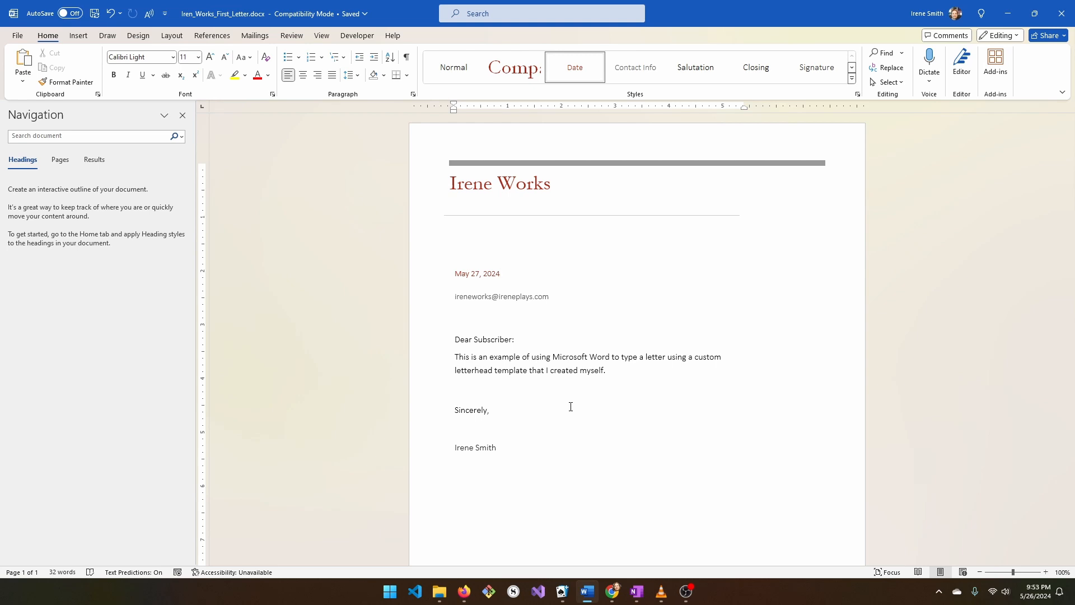
key(ctrl+z)
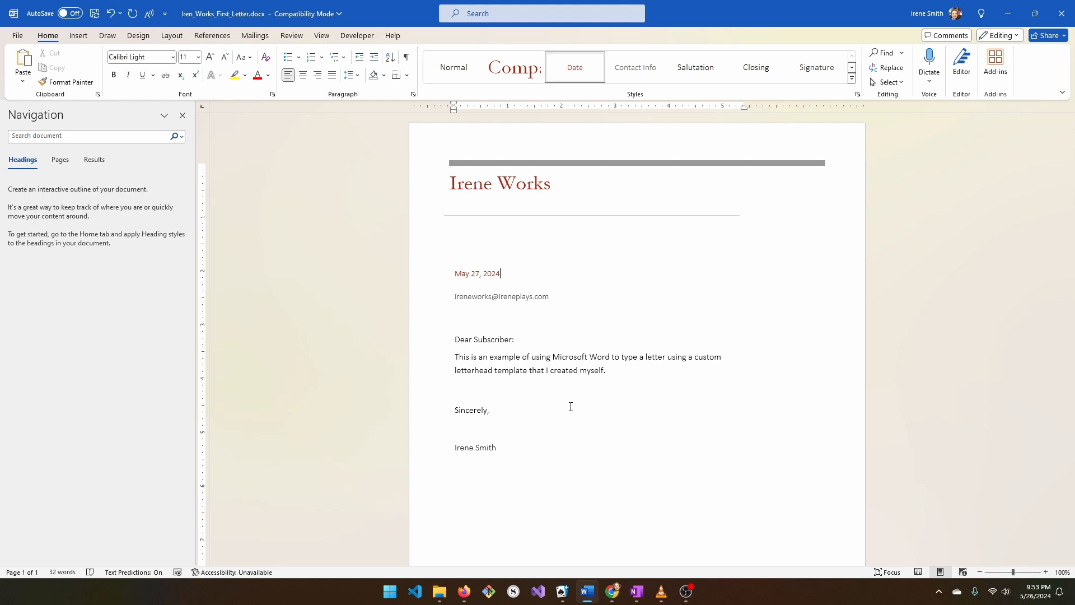